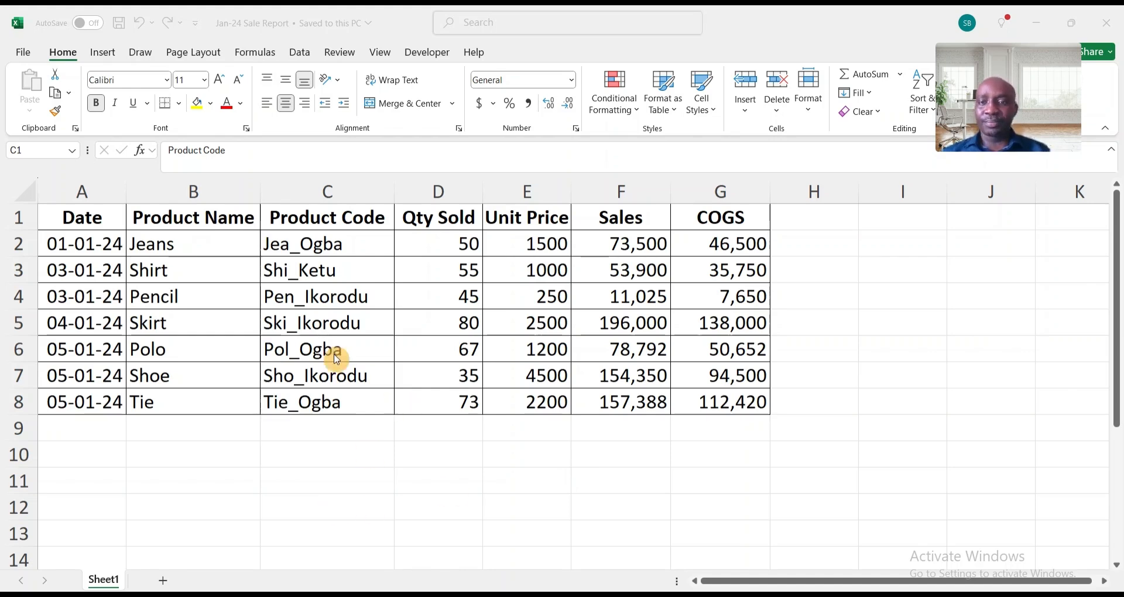
- Review the January sales table and the files in the Q1 Sale Report folder in File Explorer, and return to Excel with a blank workbook
{"action": "left_click", "coordinate": [349, 303]}
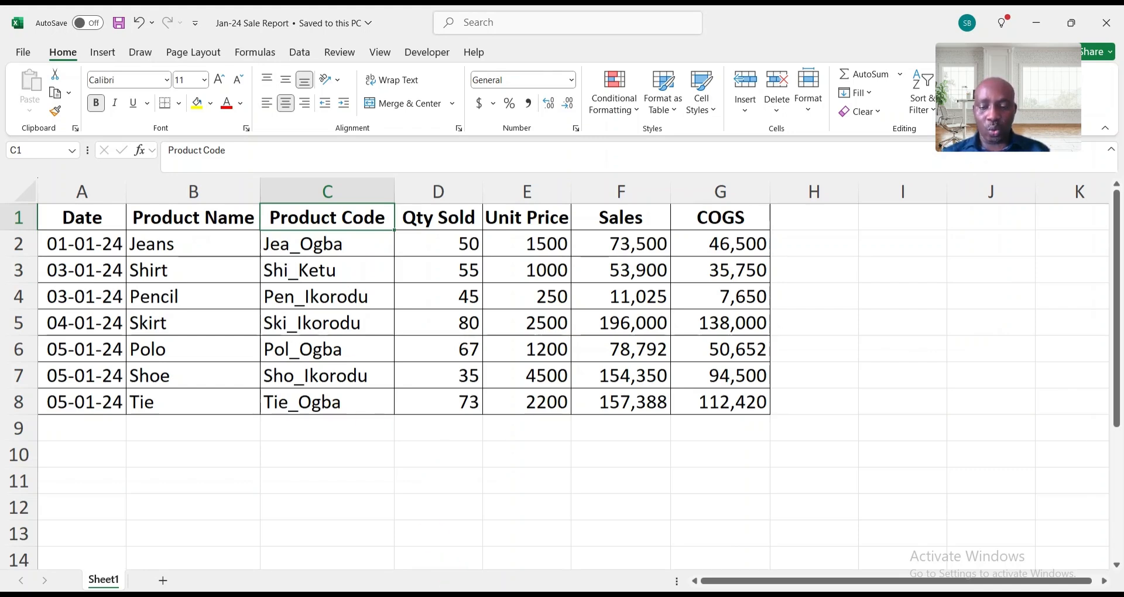
{"action": "mouse_move", "coordinate": [374, 592]}
{"action": "left_click", "coordinate": [399, 565]}
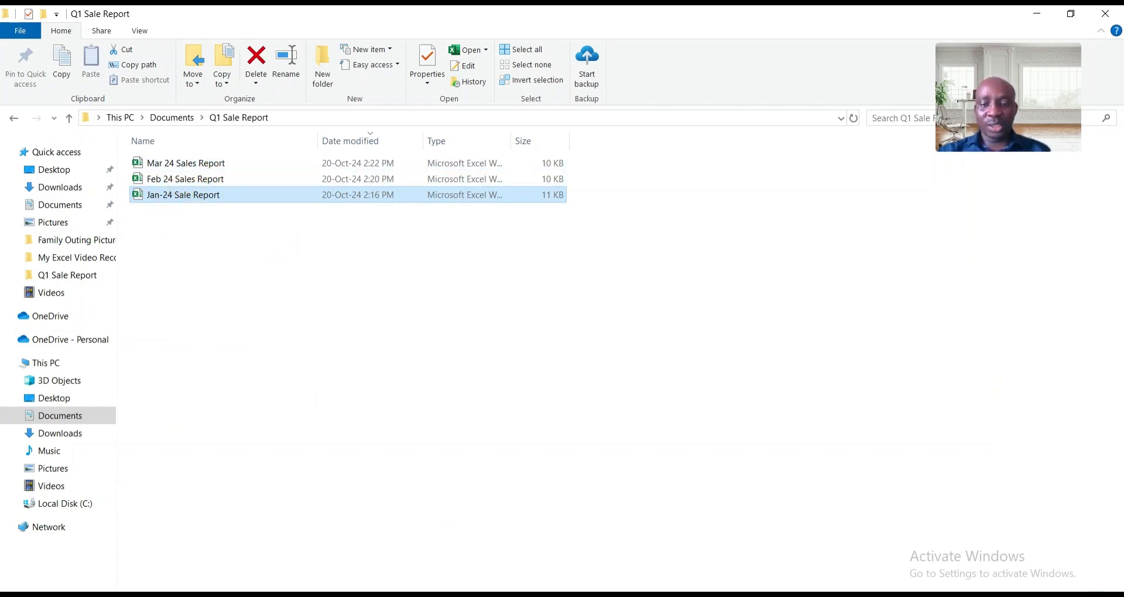
{"action": "mouse_move", "coordinate": [549, 589]}
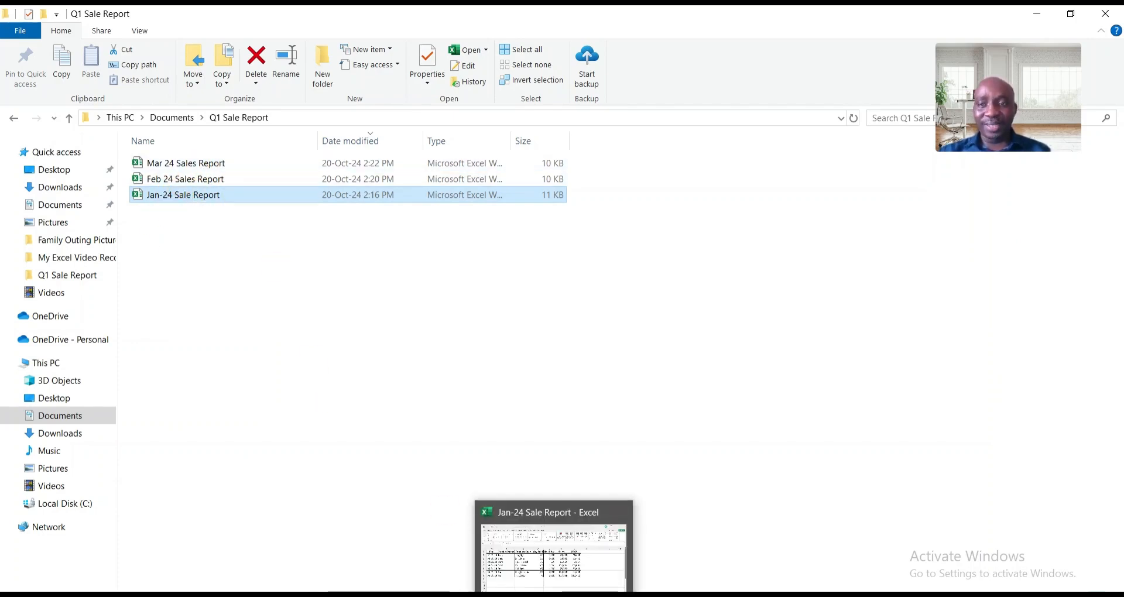
{"action": "left_click", "coordinate": [550, 589]}
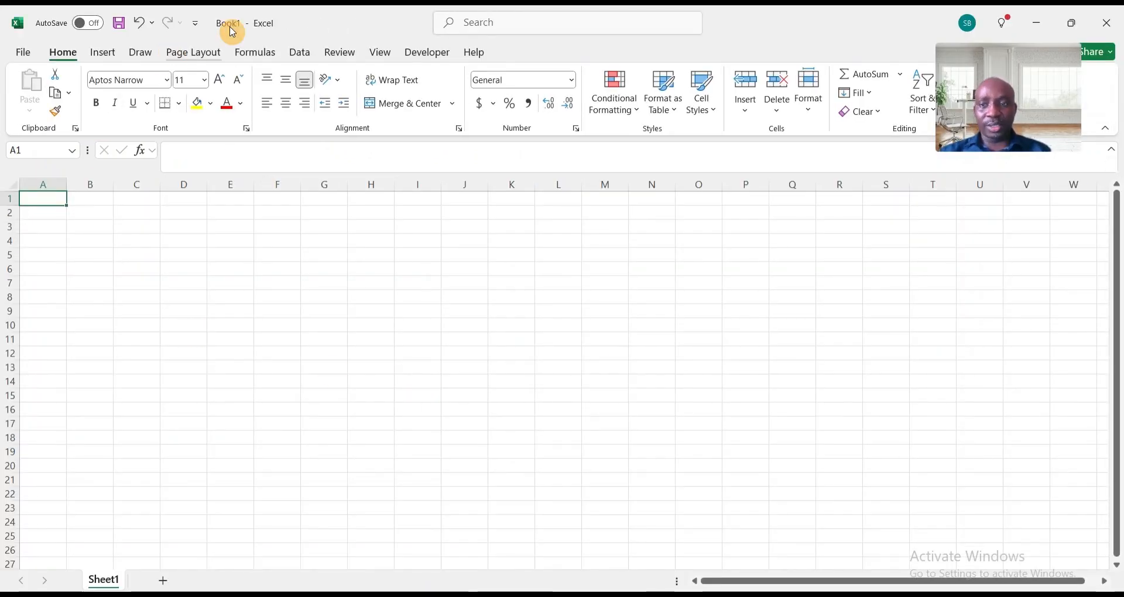
- Import the Q1 Sale Report folder from Documents as a data source and open it for transformation in Power Query Editor
{"action": "left_click", "coordinate": [301, 55]}
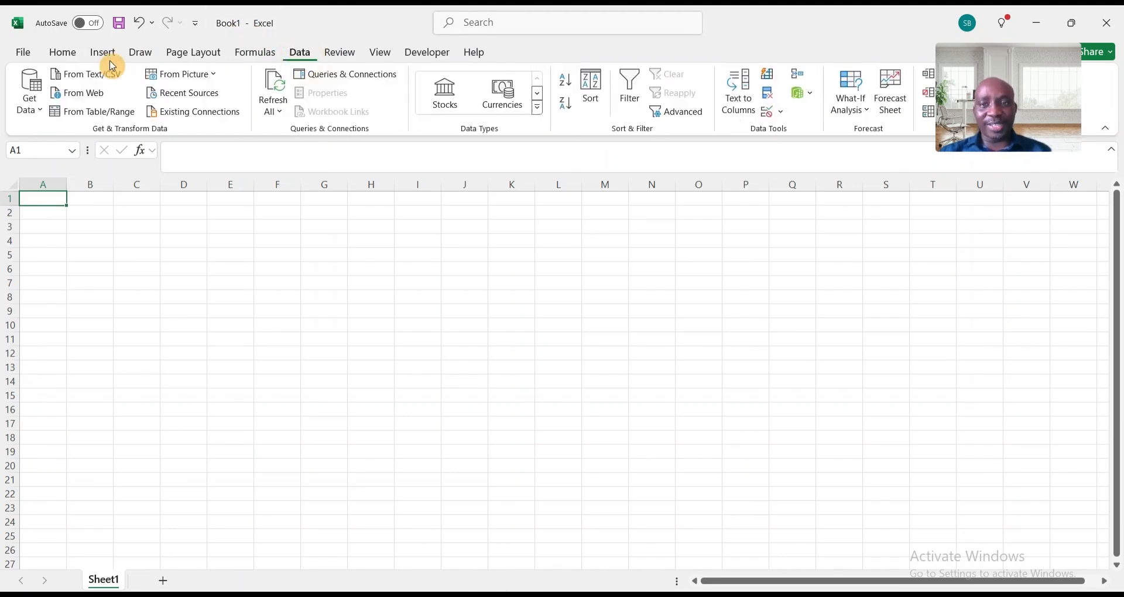
{"action": "left_click", "coordinate": [45, 118]}
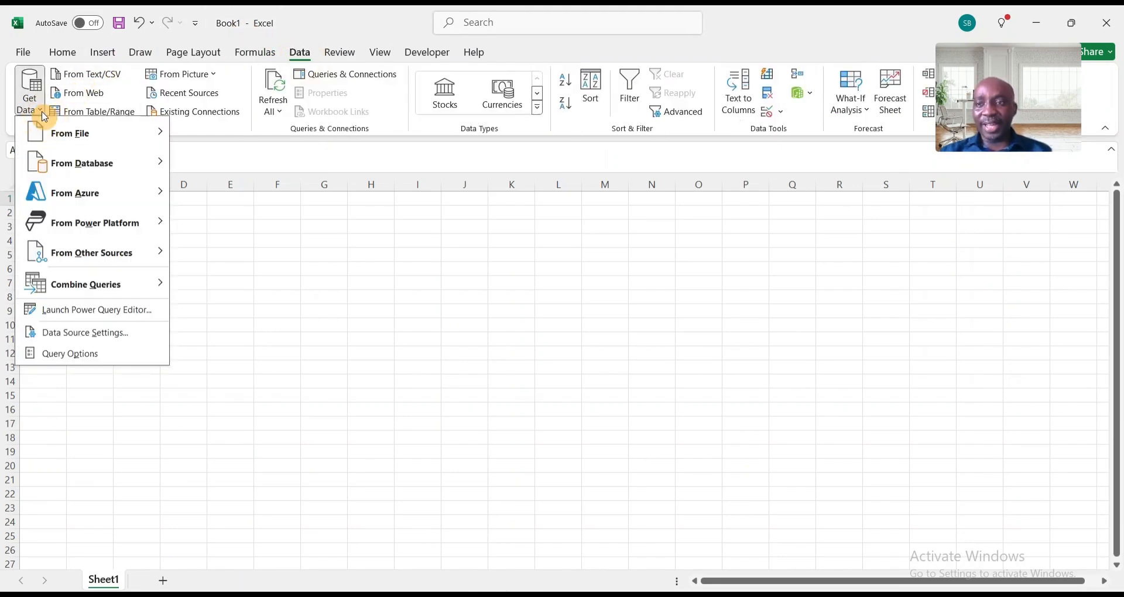
{"action": "mouse_move", "coordinate": [87, 136]}
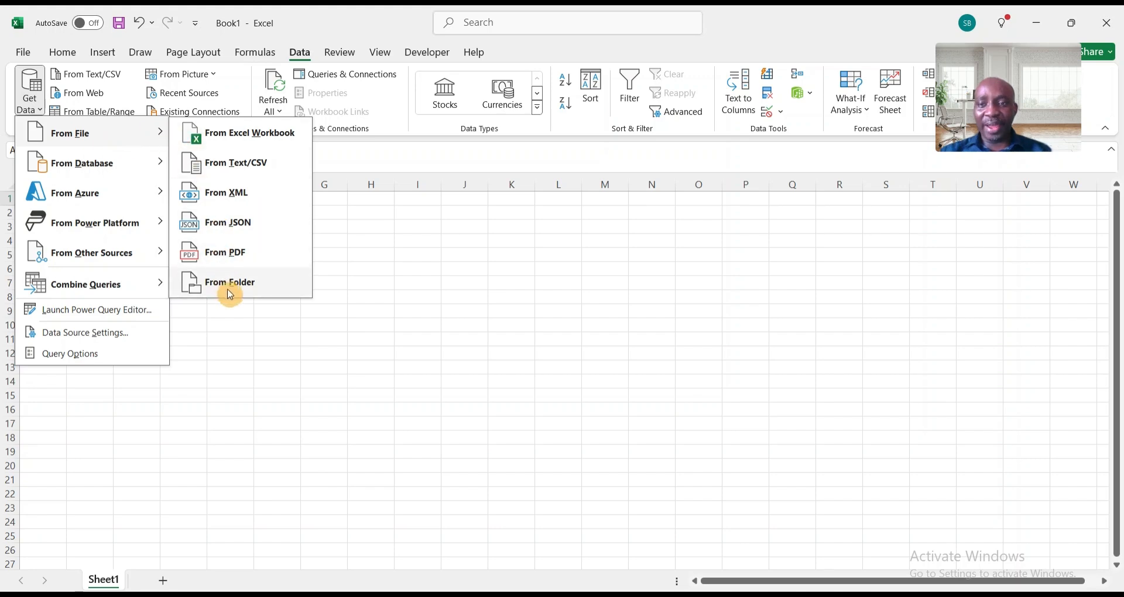
{"action": "left_click", "coordinate": [262, 289]}
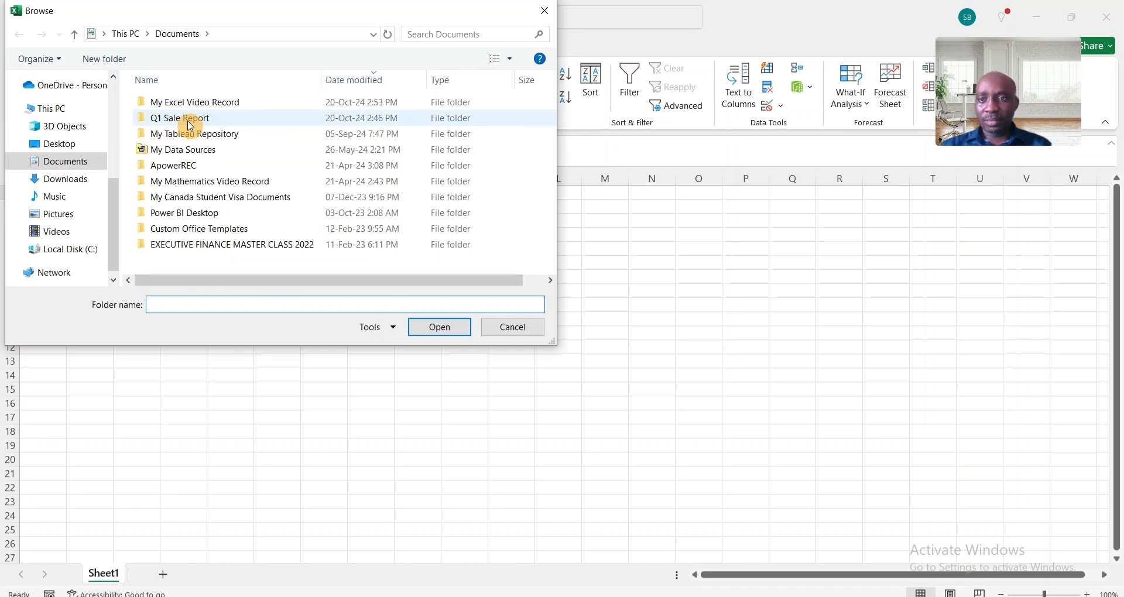
{"action": "left_click", "coordinate": [208, 124]}
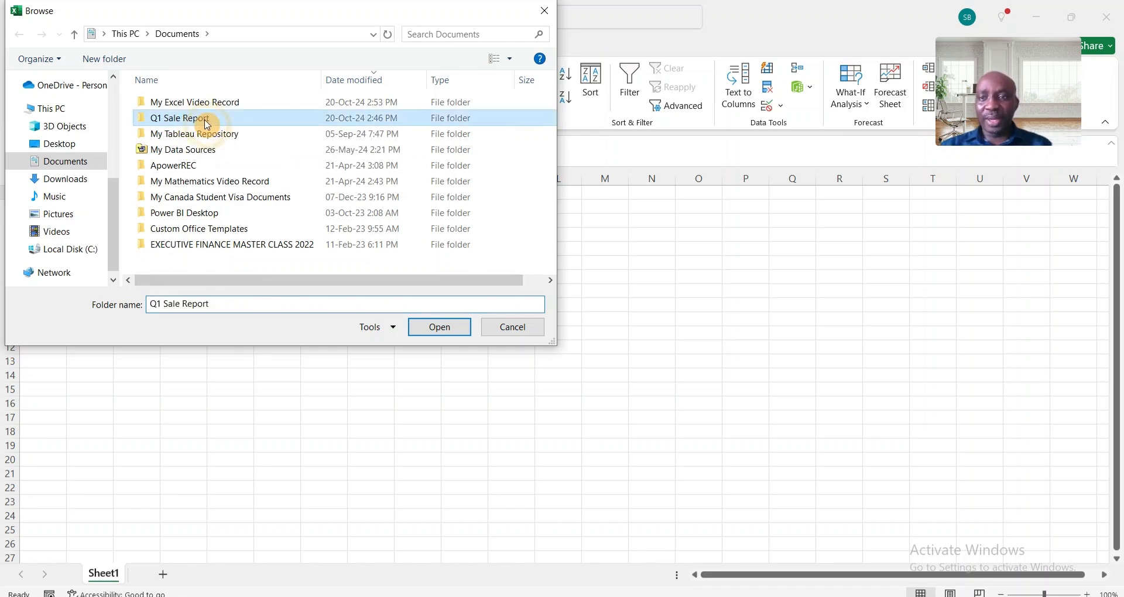
{"action": "left_click", "coordinate": [458, 328]}
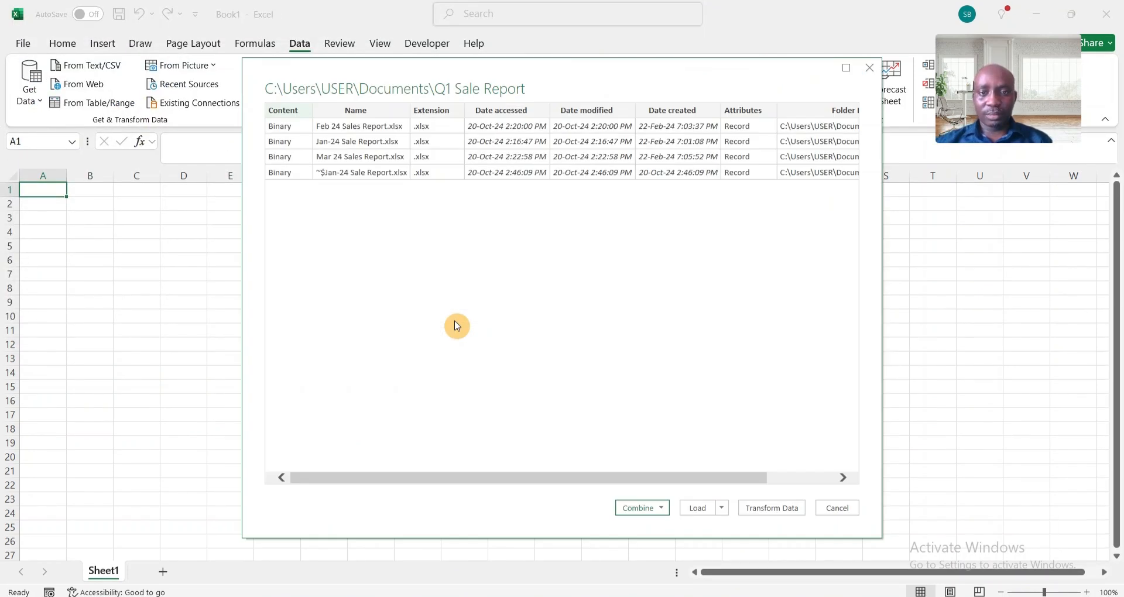
{"action": "left_click", "coordinate": [773, 508]}
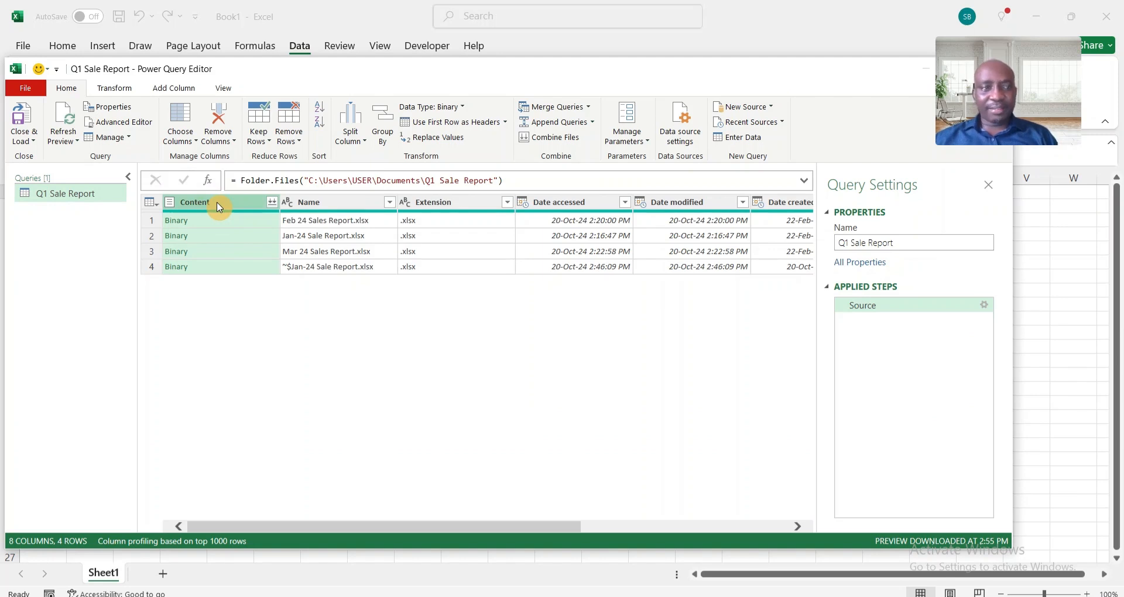
- Remove all columns except Content and combine the folder's files using Sheet1 with the first file as the sample
{"action": "right_click", "coordinate": [218, 206]}
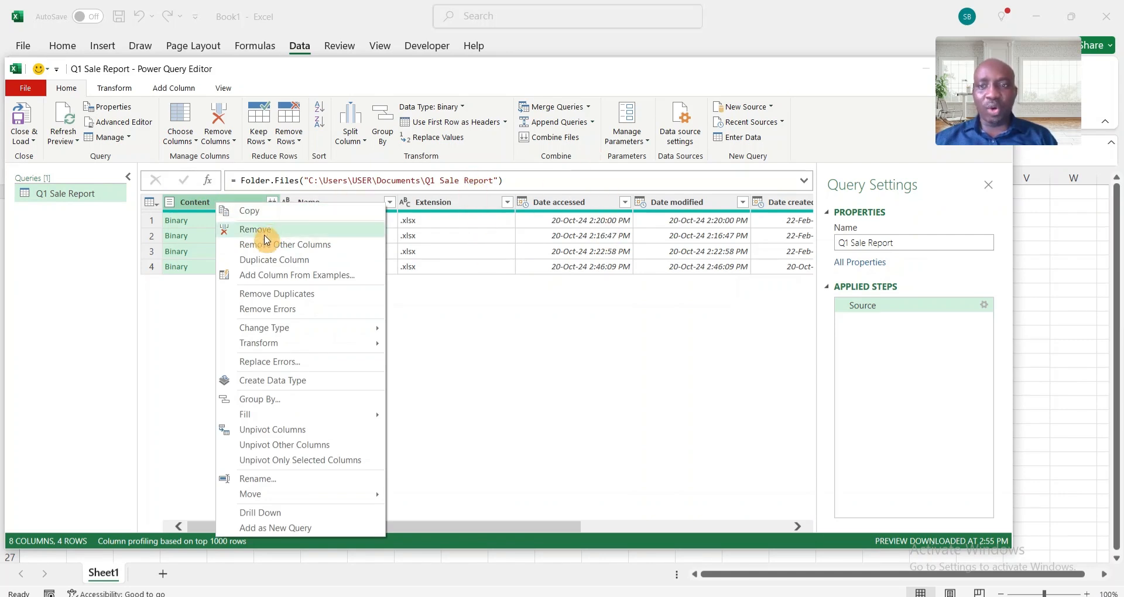
{"action": "left_click", "coordinate": [290, 245]}
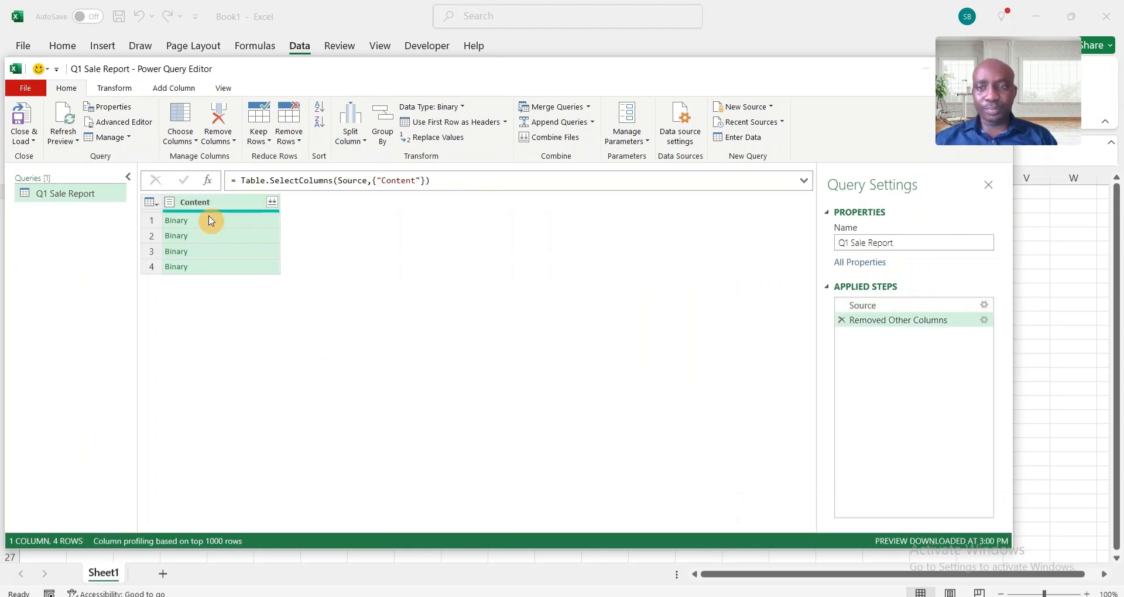
{"action": "left_click", "coordinate": [275, 206]}
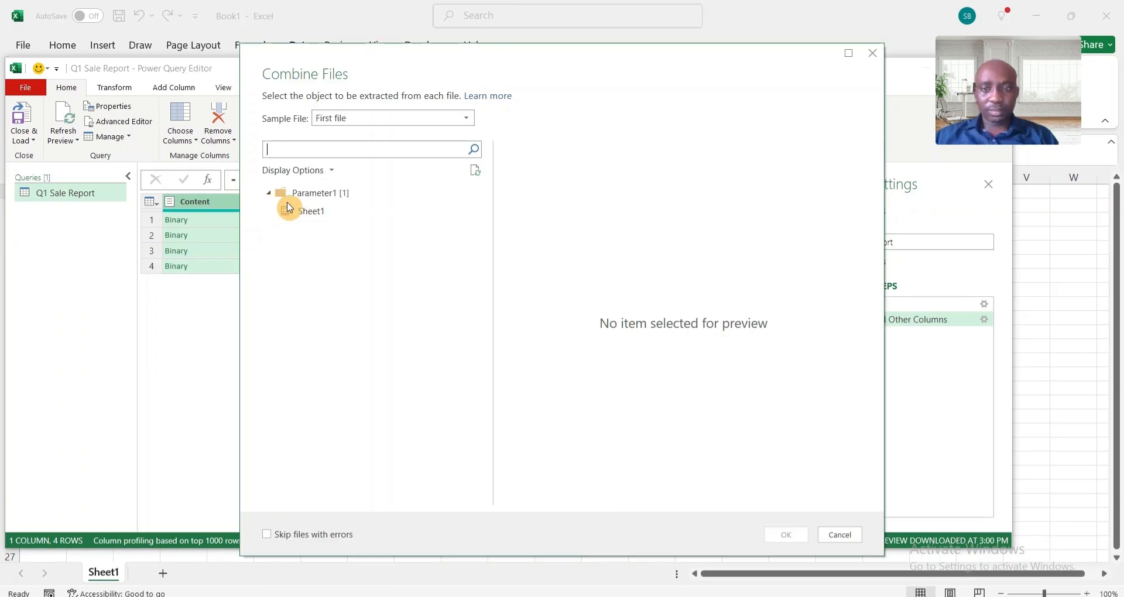
{"action": "left_click", "coordinate": [318, 217]}
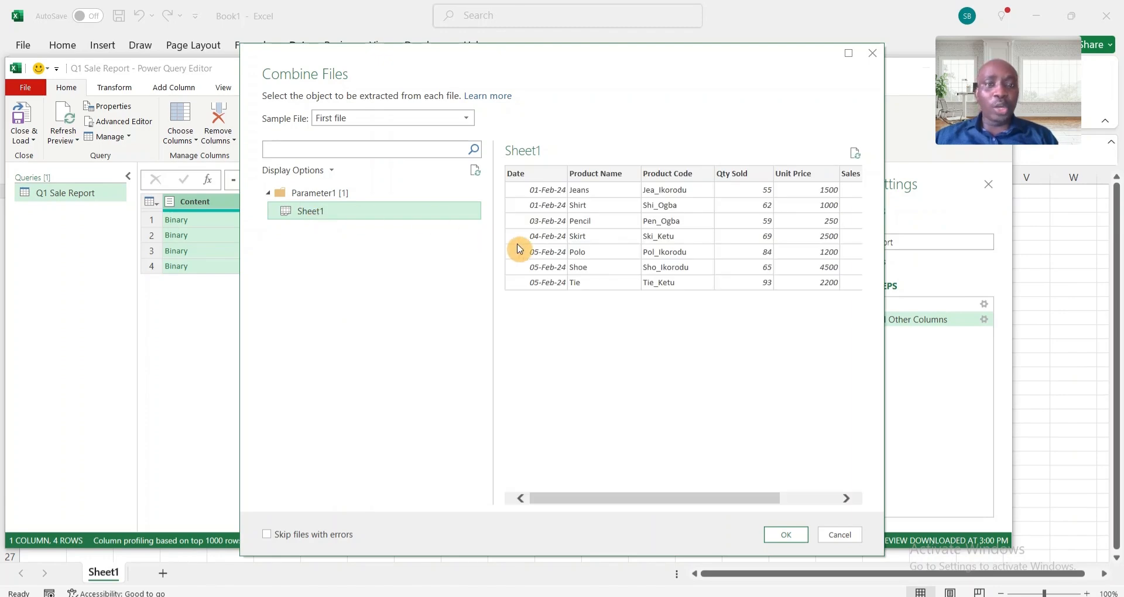
{"action": "left_click", "coordinate": [799, 534]}
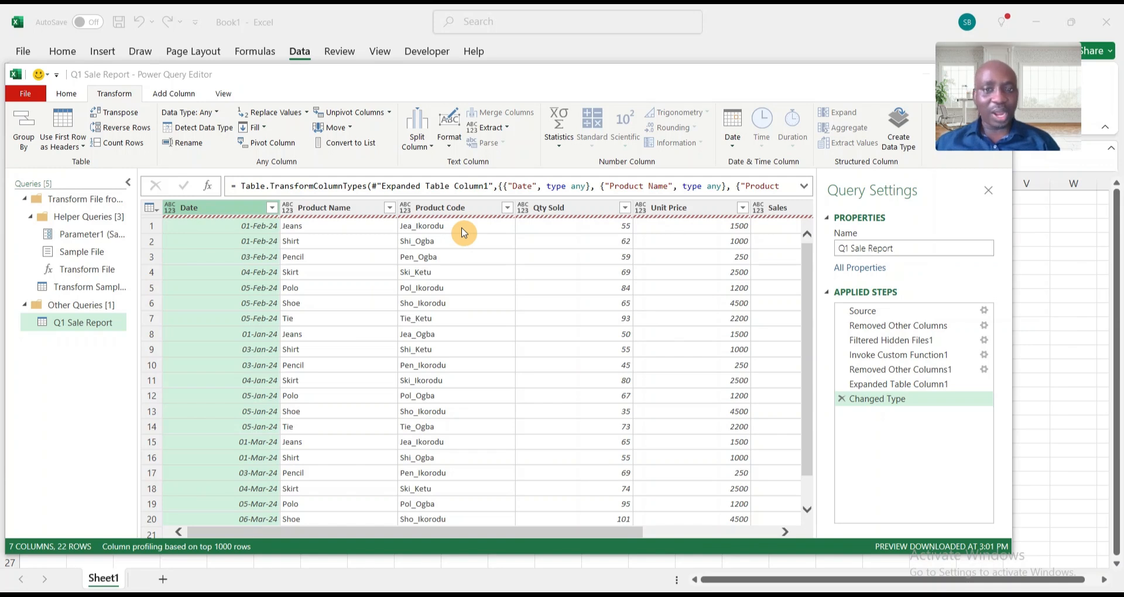
- Transform the Product Code column in place to keep only the text after the "_" delimiter
{"action": "left_click", "coordinate": [439, 210]}
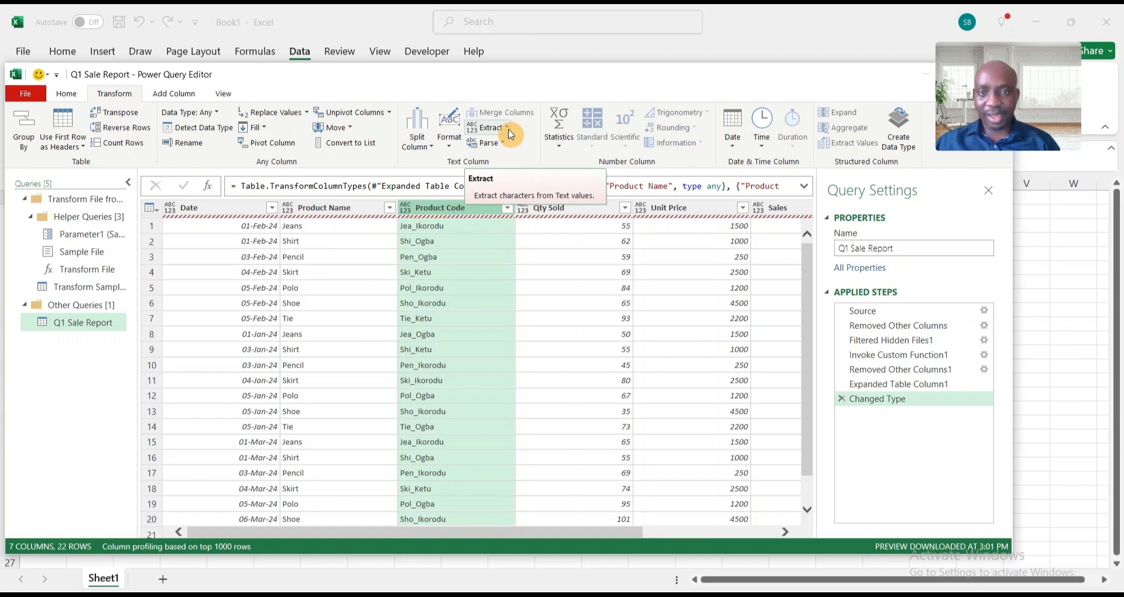
{"action": "left_click", "coordinate": [174, 101]}
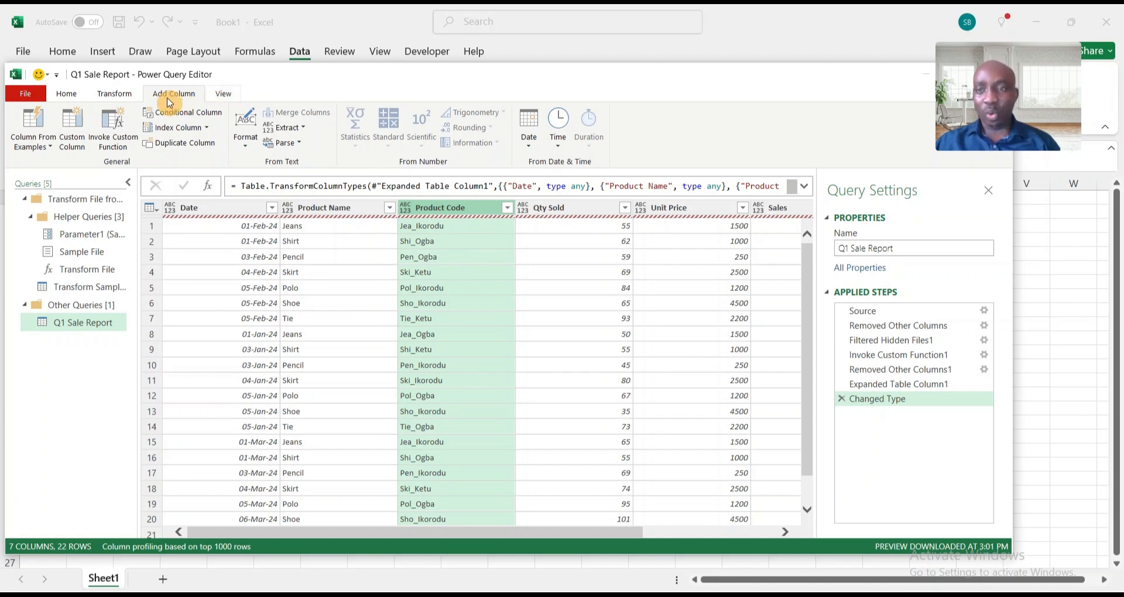
{"action": "left_click", "coordinate": [127, 98]}
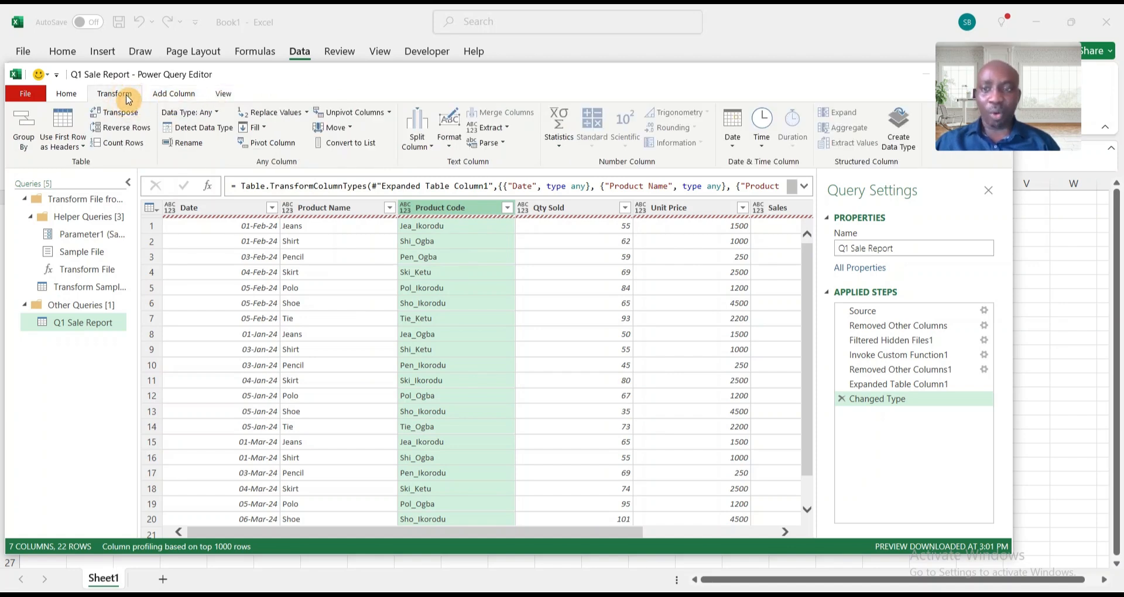
{"action": "left_click", "coordinate": [507, 128]}
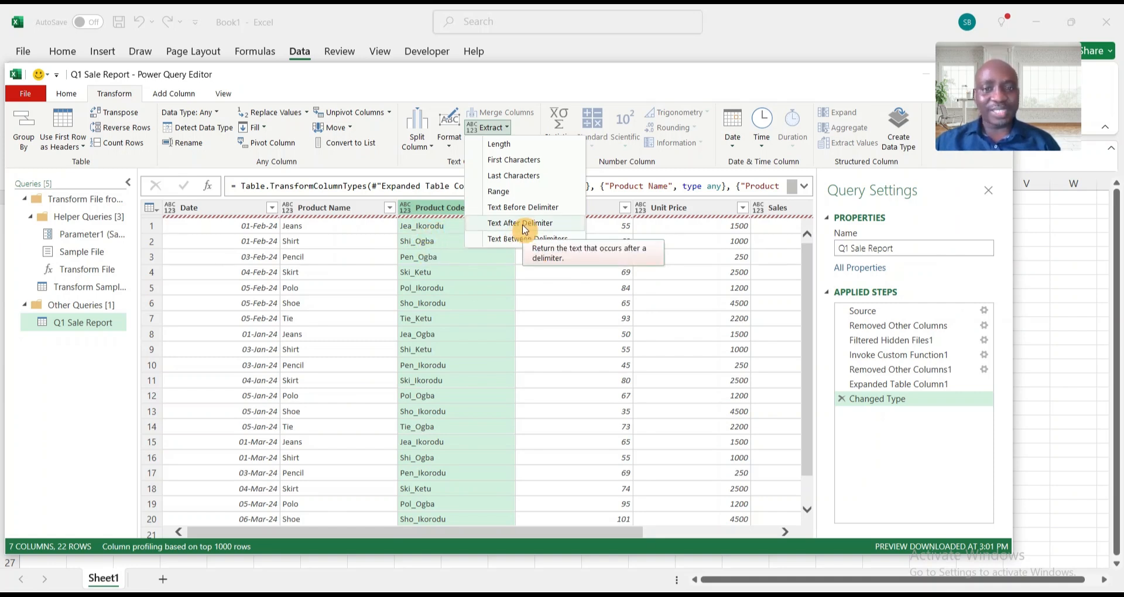
{"action": "left_click", "coordinate": [548, 223]}
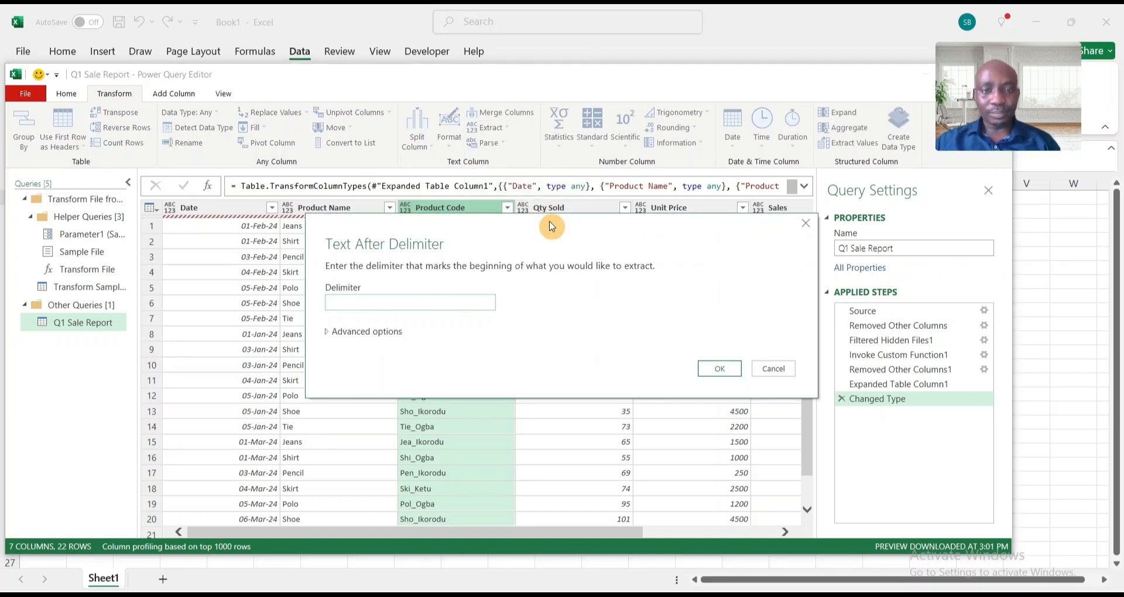
{"action": "left_click", "coordinate": [382, 297]}
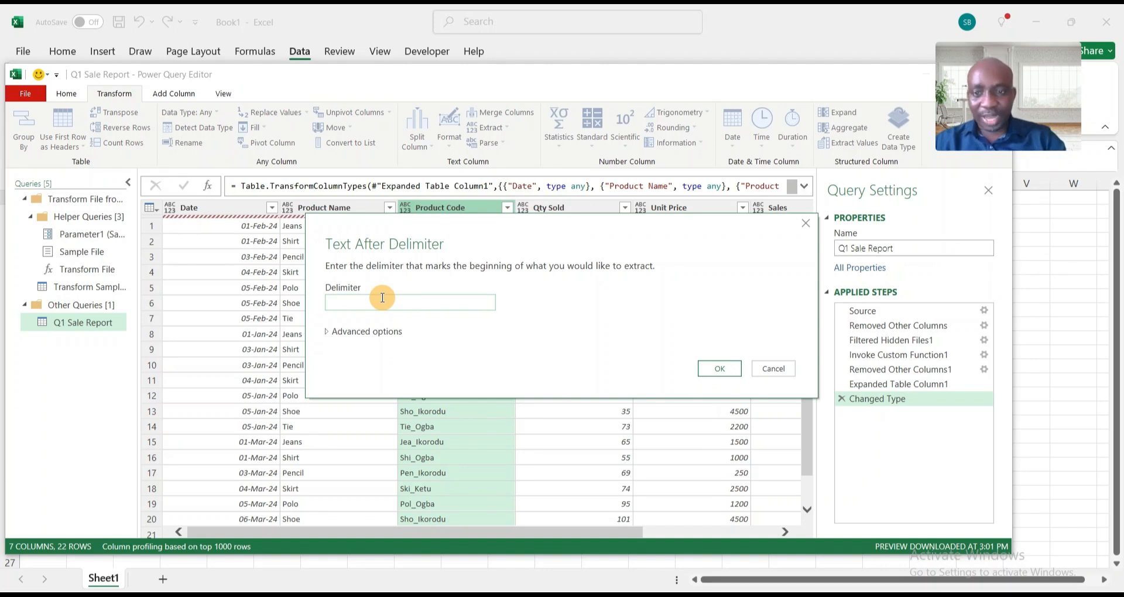
{"action": "type", "text": "_"}
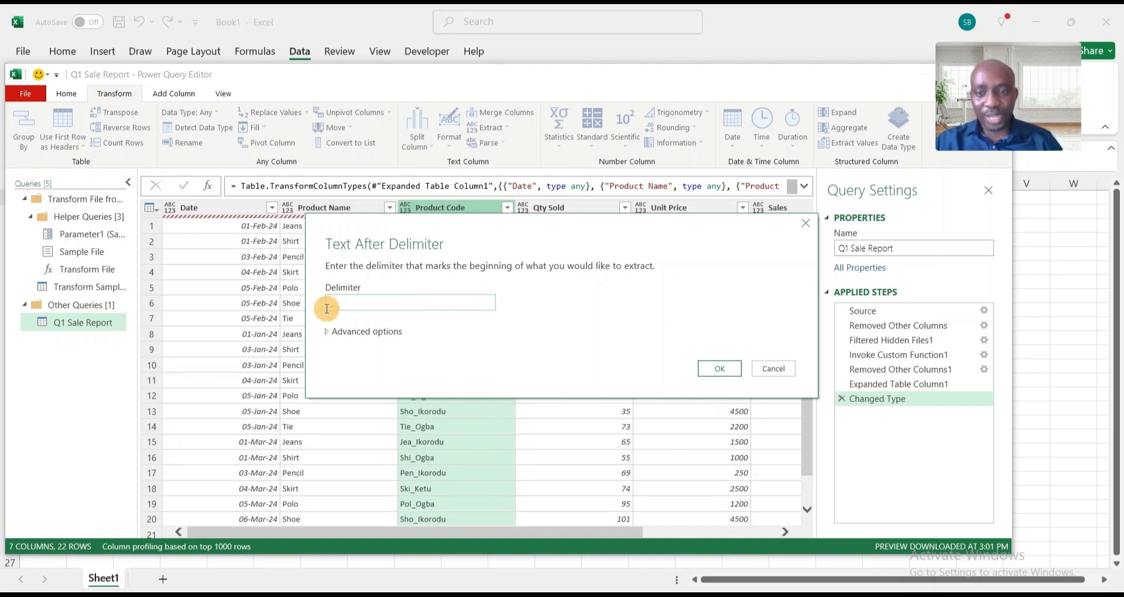
{"action": "left_click", "coordinate": [724, 369]}
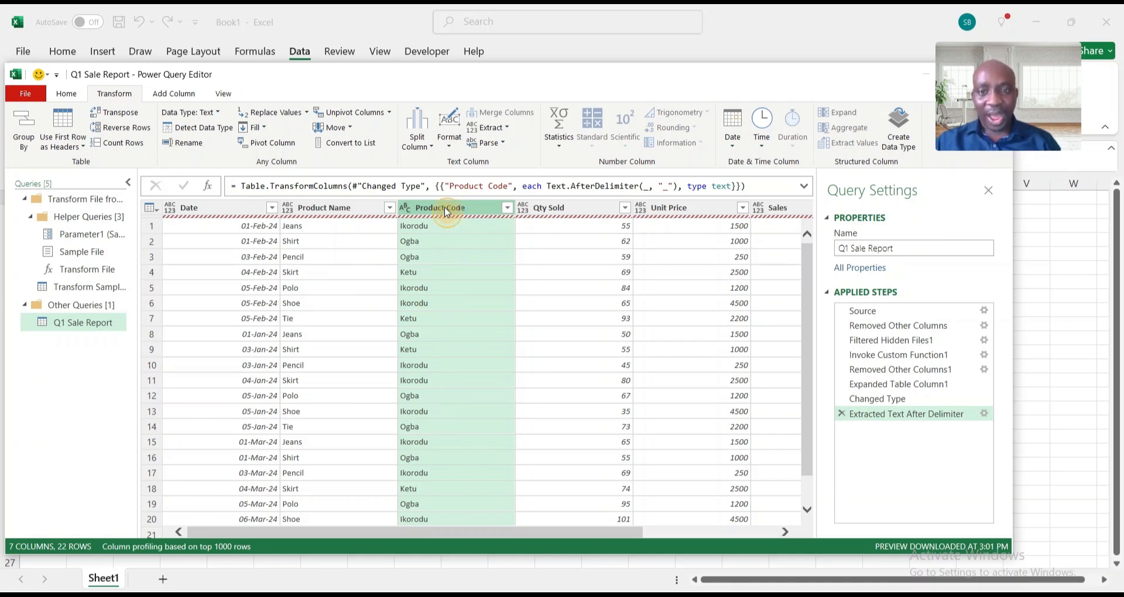
- Rename the Product Code column as Location
{"action": "double_click", "coordinate": [446, 208]}
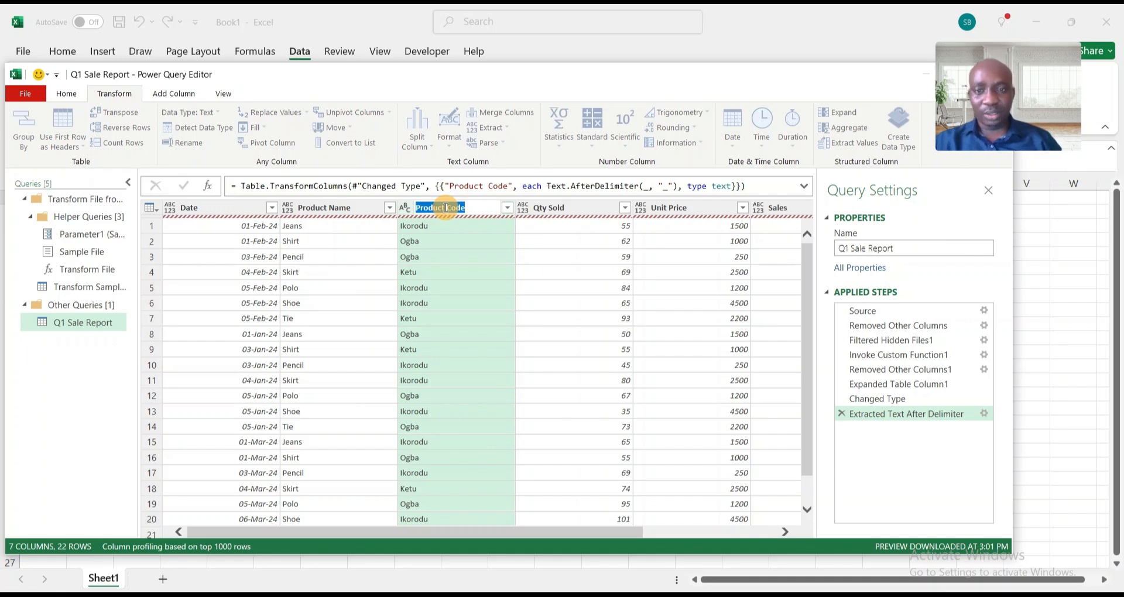
{"action": "type", "text": "Low"}
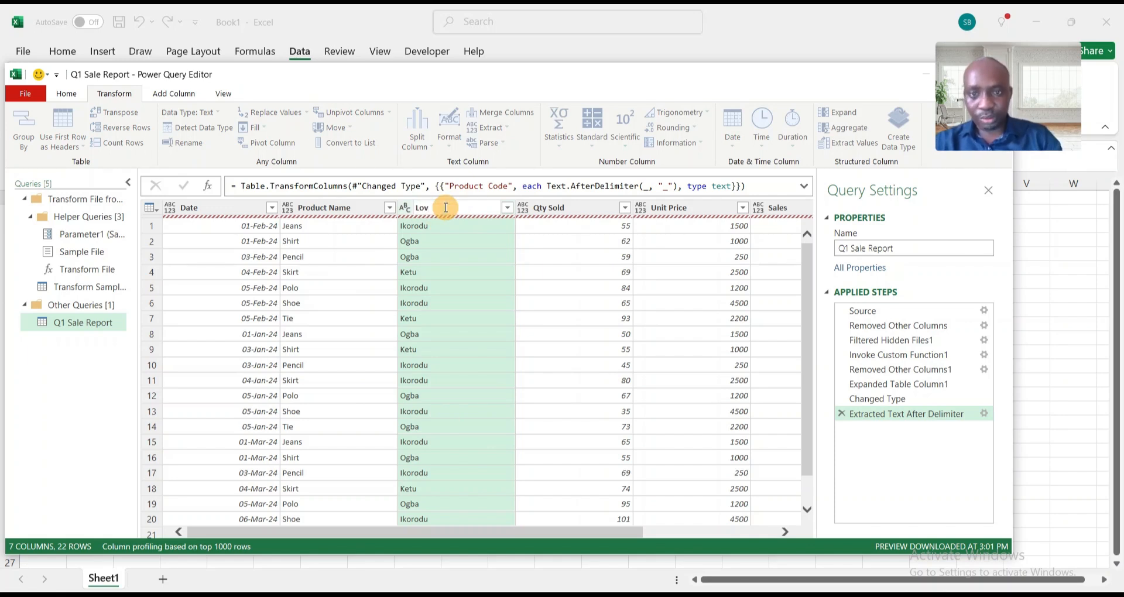
{"action": "type", "text": "catio"}
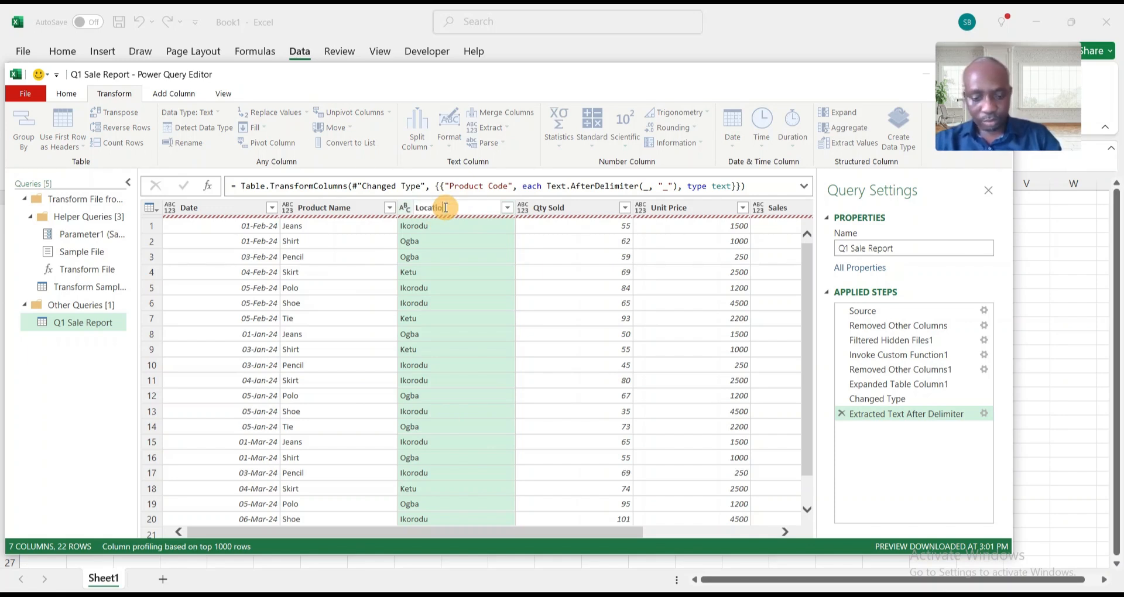
{"action": "type", "text": "n"}
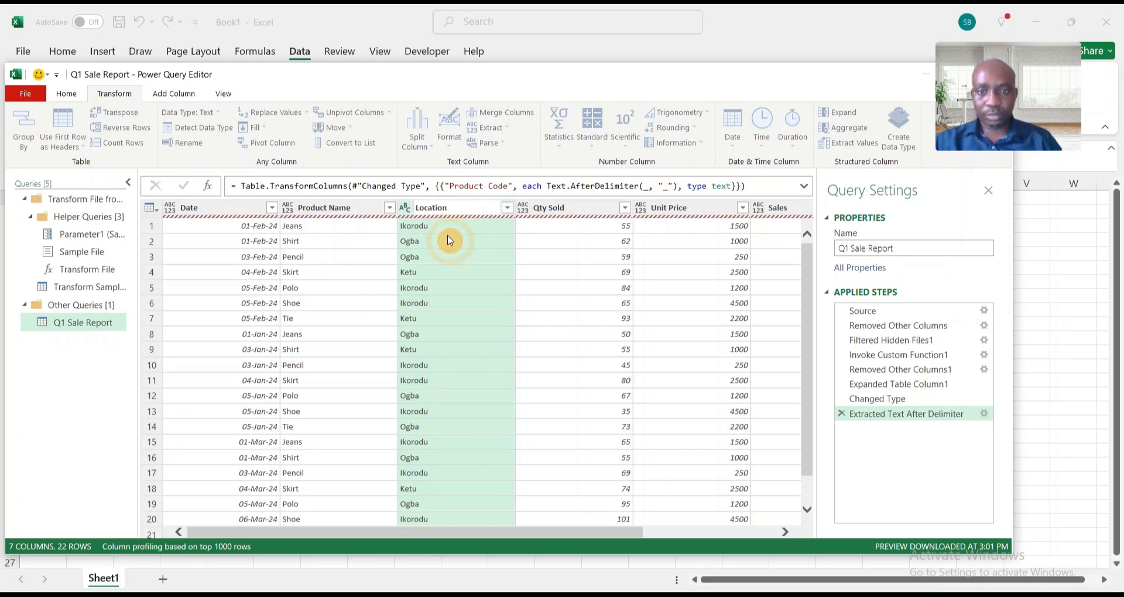
{"action": "key", "text": "Return"}
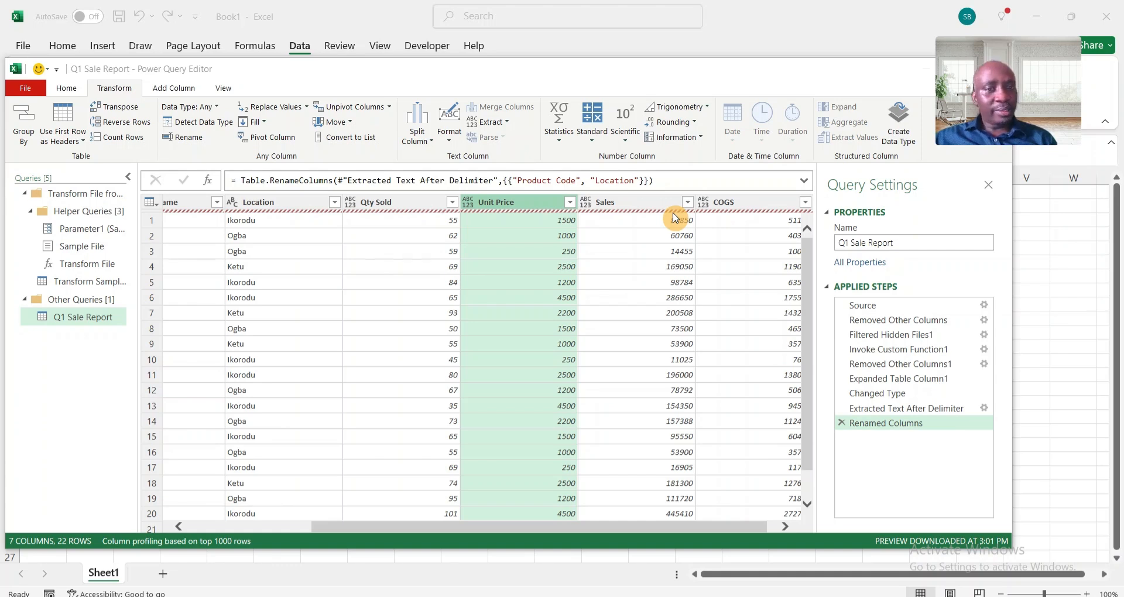
- Add a new column that subtracts COGS from Sales using the standard Subtract operation
{"action": "left_click", "coordinate": [642, 203]}
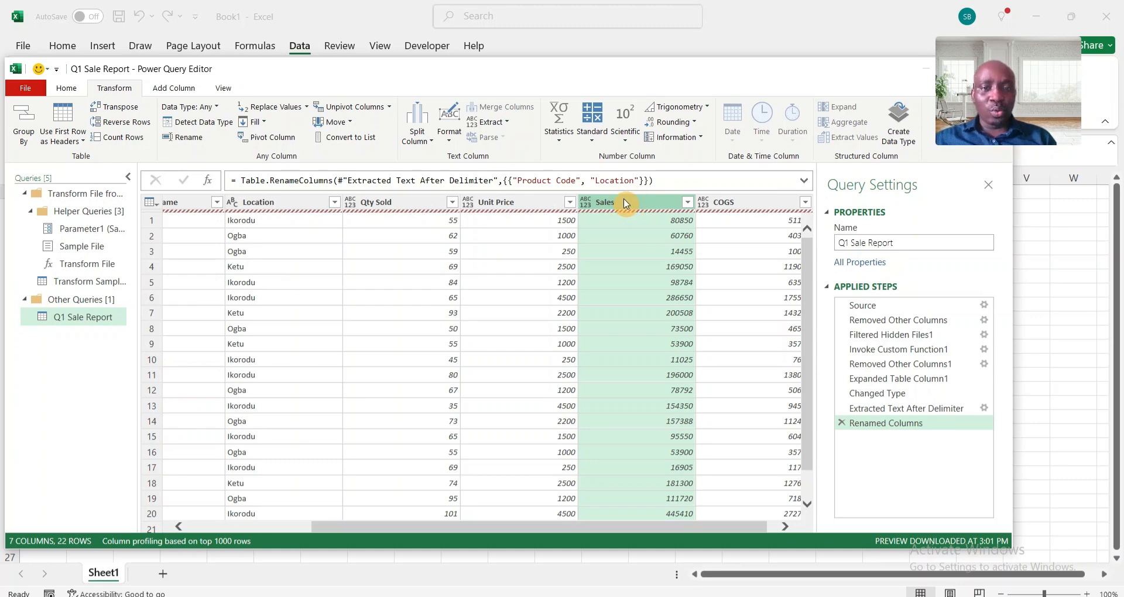
{"action": "left_click", "coordinate": [752, 207], "text": "ctrl"}
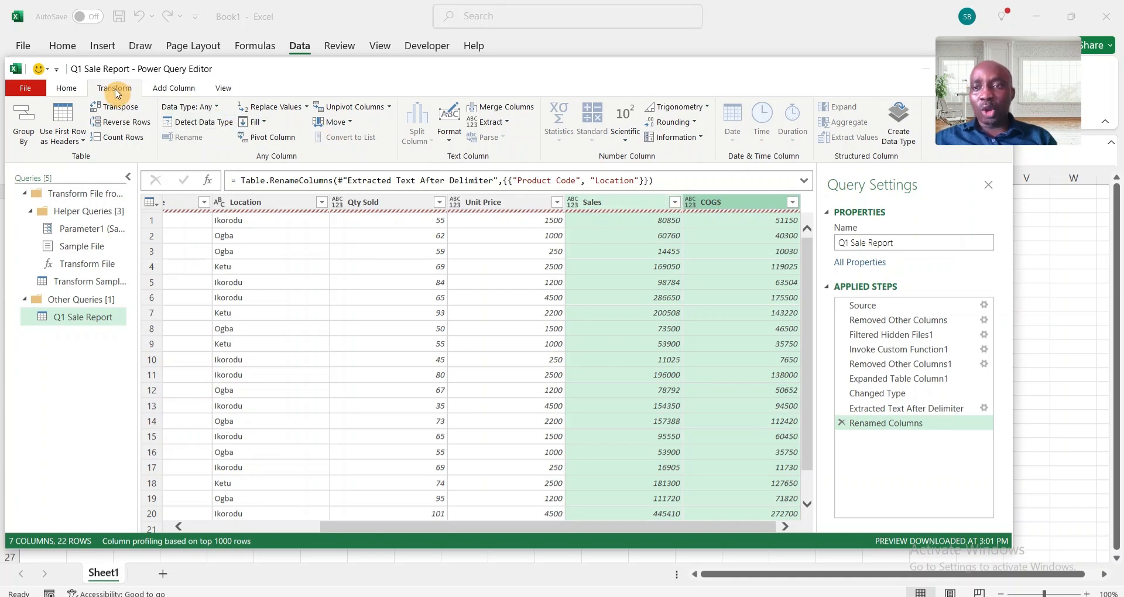
{"action": "left_click", "coordinate": [176, 87]}
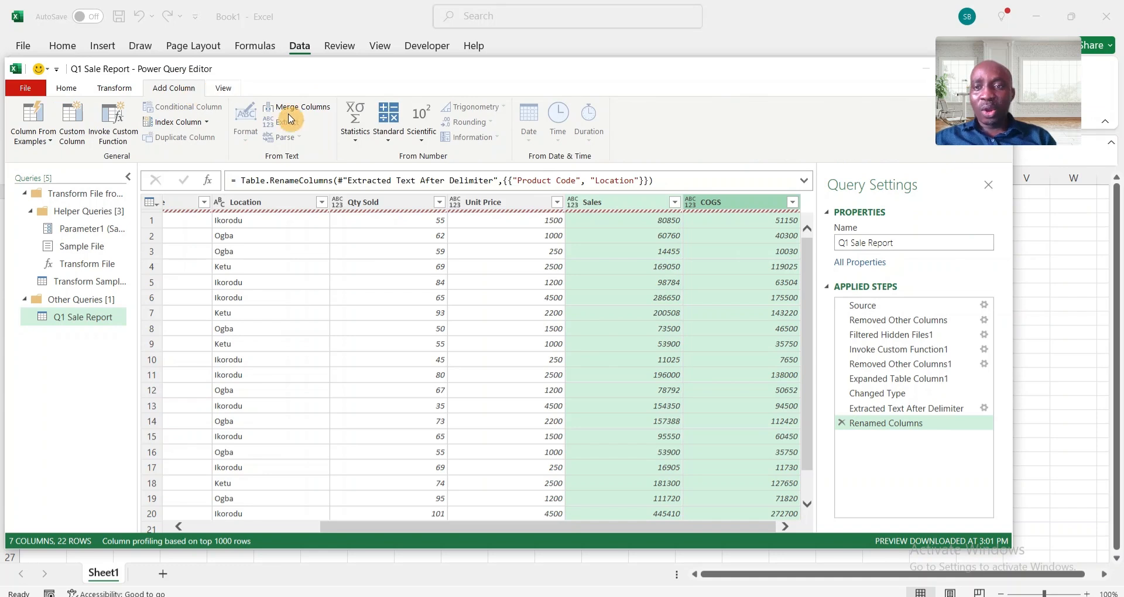
{"action": "left_click", "coordinate": [388, 139]}
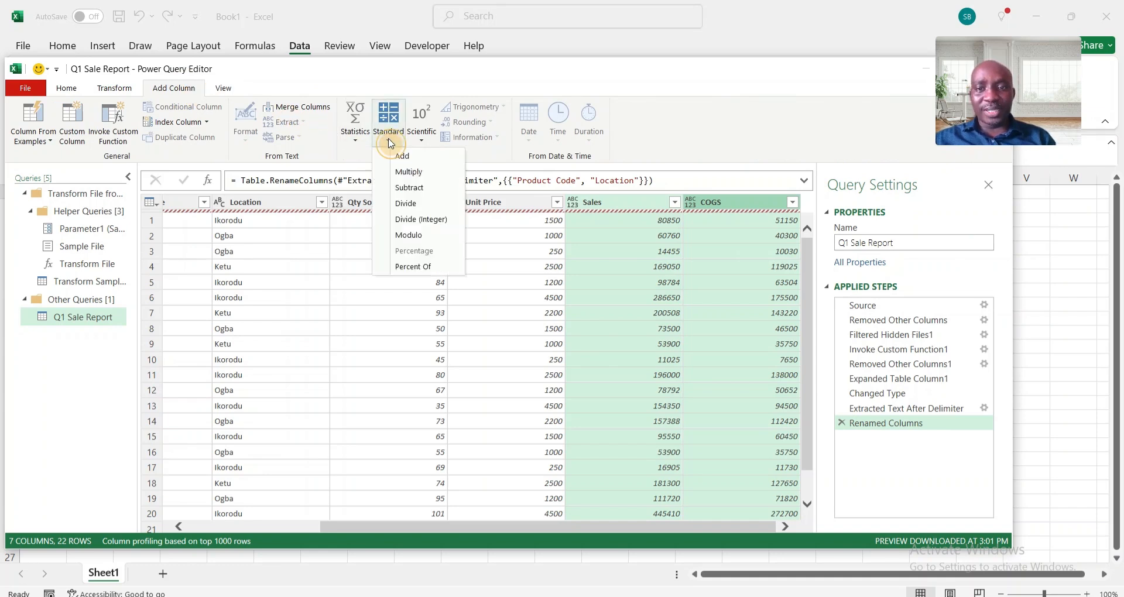
{"action": "left_click", "coordinate": [427, 188]}
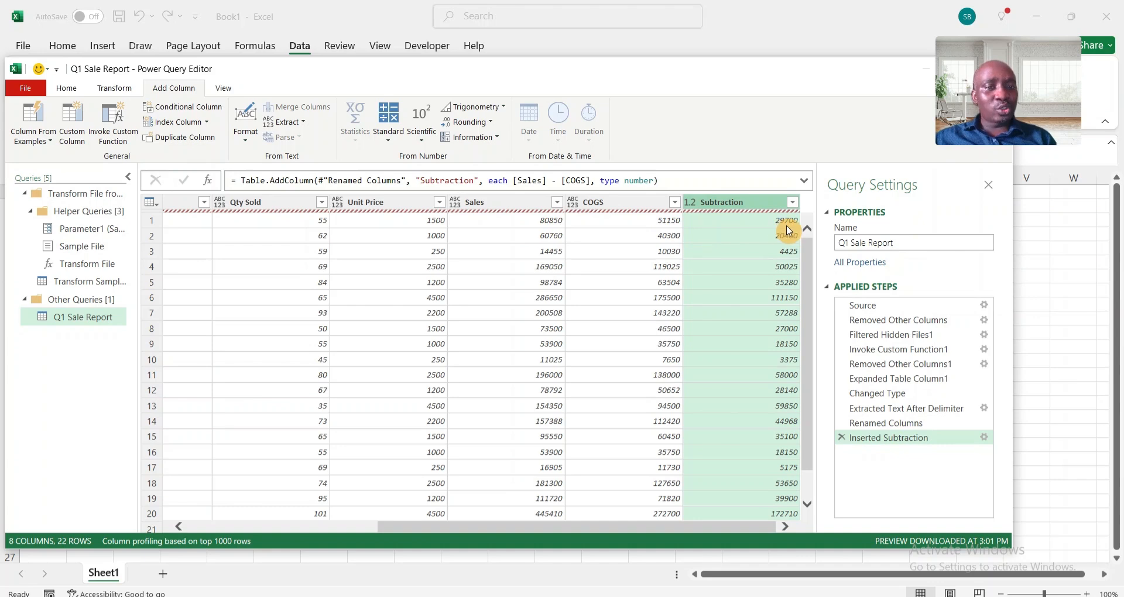
- Rename the Subtraction column as Profit
{"action": "double_click", "coordinate": [724, 203]}
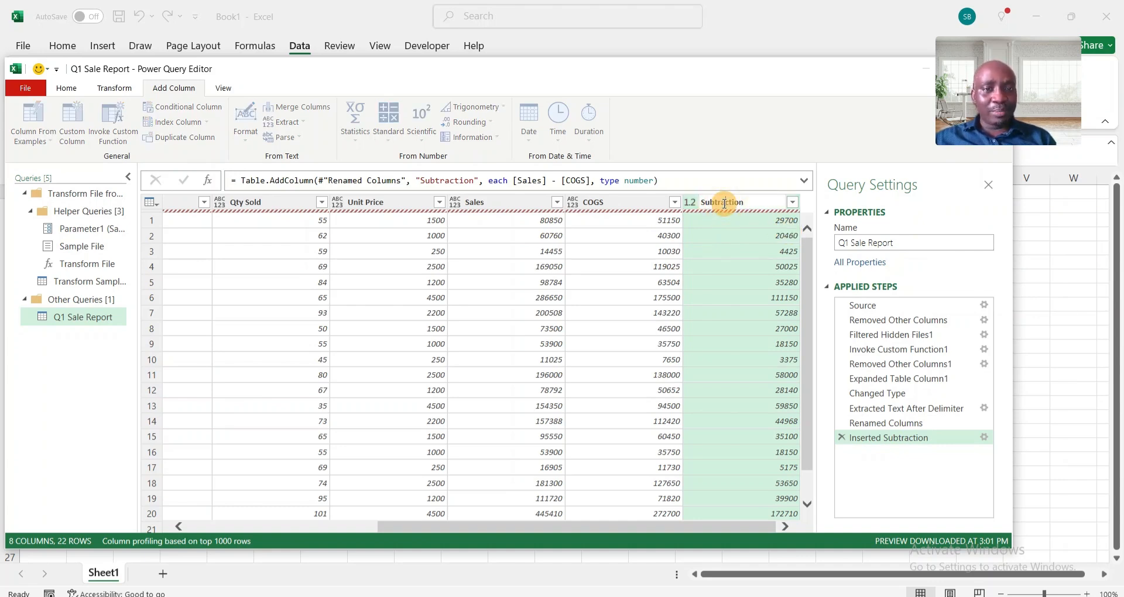
{"action": "key", "text": "BackSpace"}
{"action": "key", "text": "BackSpace"}
{"action": "key", "text": "BackSpace"}
{"action": "key", "text": "BackSpace"}
{"action": "key", "text": "BackSpace"}
{"action": "key", "text": "BackSpace"}
{"action": "key", "text": "BackSpace"}
{"action": "key", "text": "BackSpace"}
{"action": "key", "text": "BackSpace"}
{"action": "key", "text": "BackSpace"}
{"action": "key", "text": "BackSpace"}
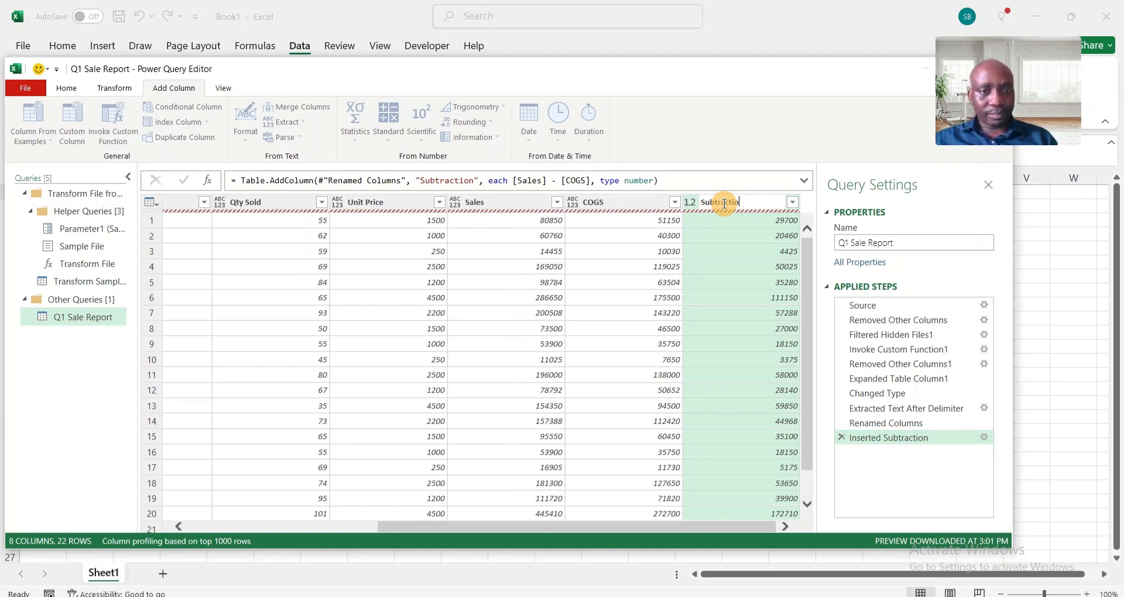
{"action": "type", "text": "P"}
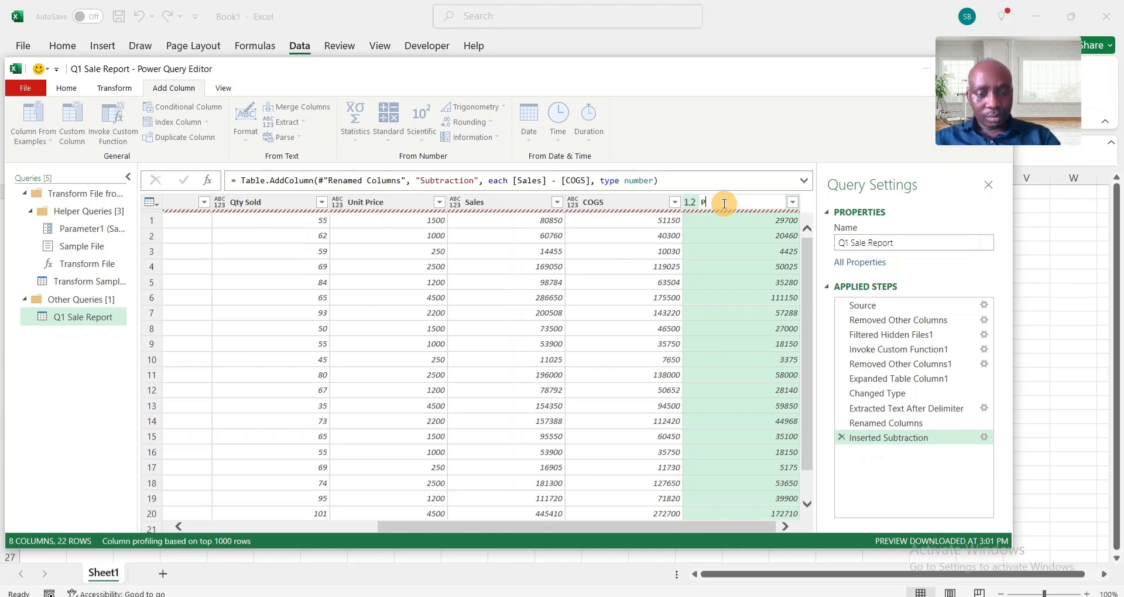
{"action": "type", "text": "rofit"}
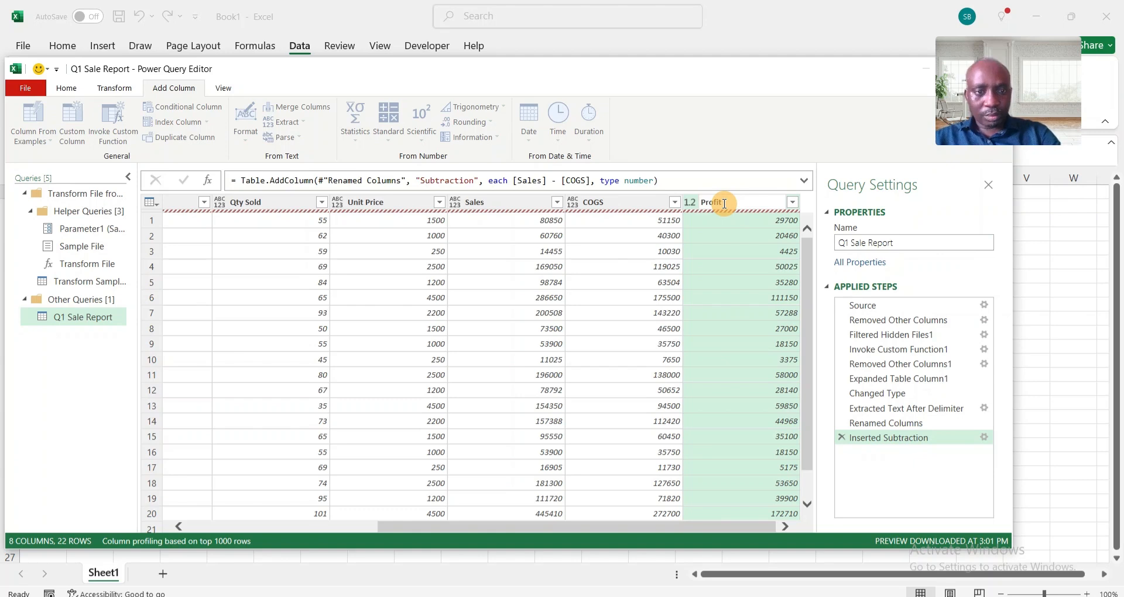
{"action": "key", "text": "Return"}
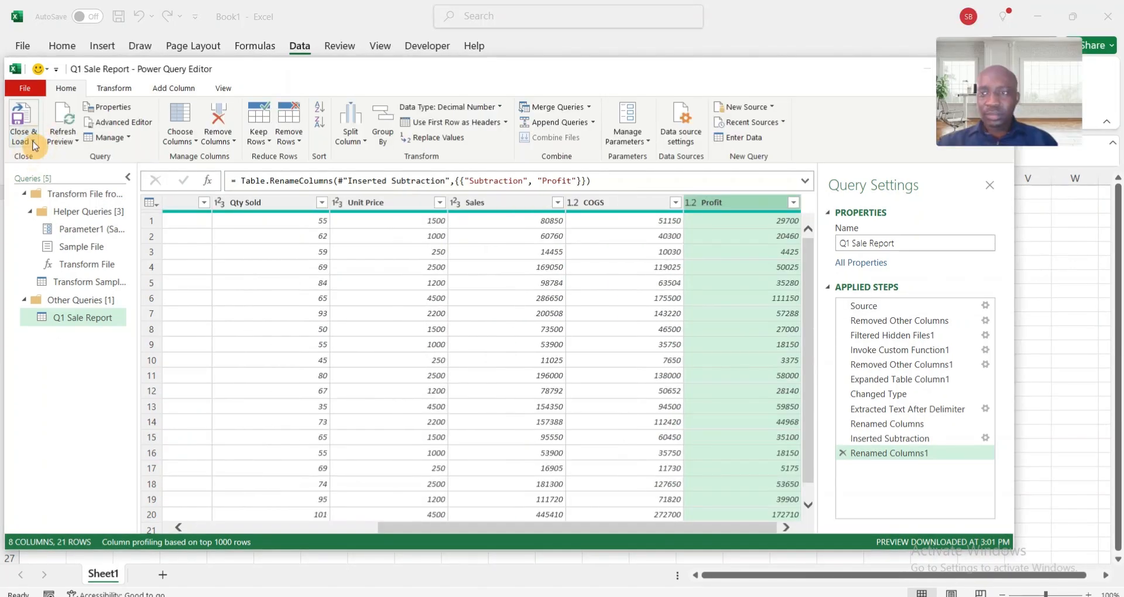
- Close the query editor and load the Q1 Sale Report query as a PivotTable Report on a new worksheet
{"action": "left_click", "coordinate": [34, 142]}
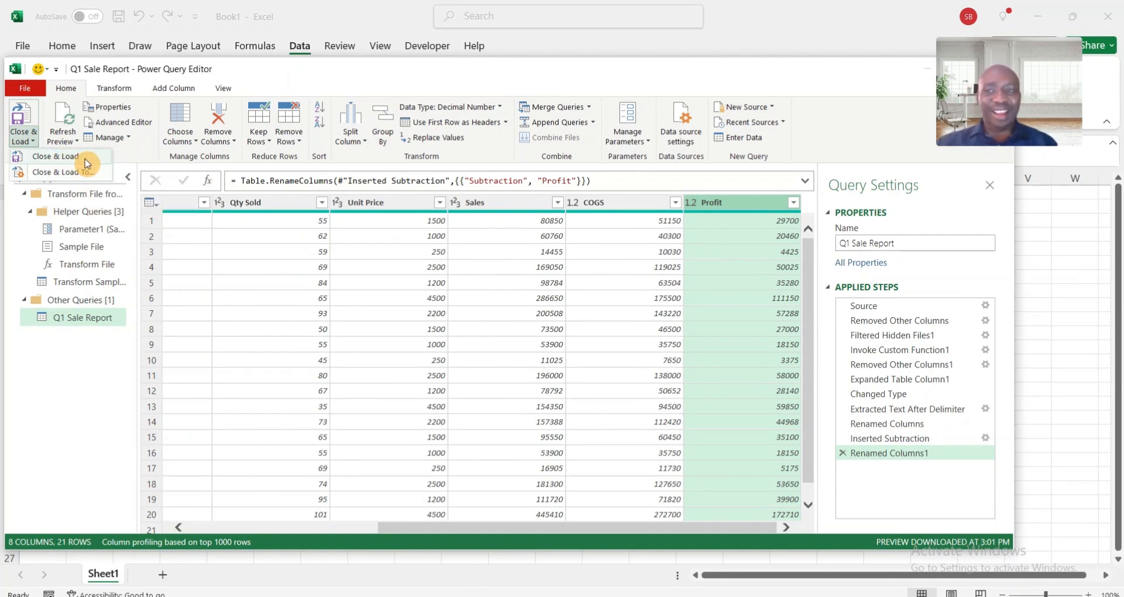
{"action": "left_click", "coordinate": [41, 173]}
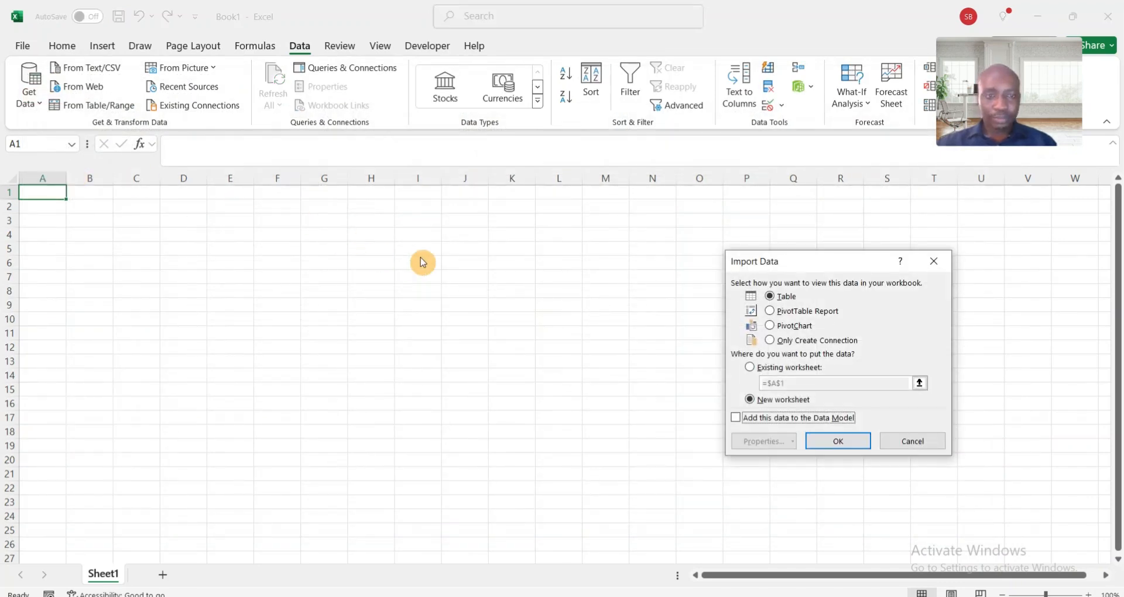
{"action": "left_click", "coordinate": [772, 314]}
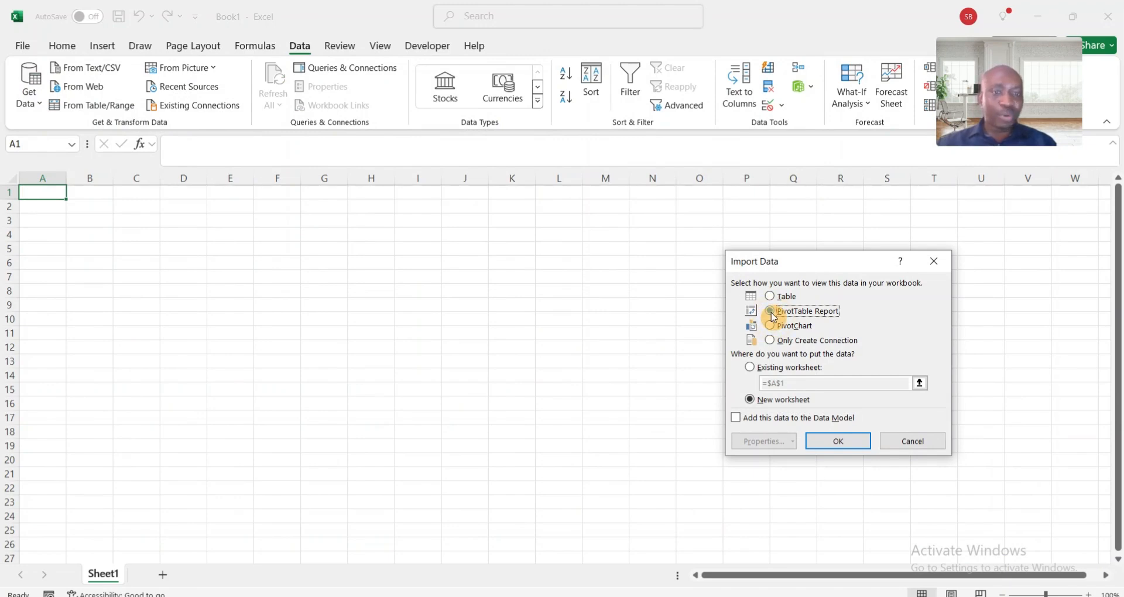
{"action": "left_click", "coordinate": [849, 444]}
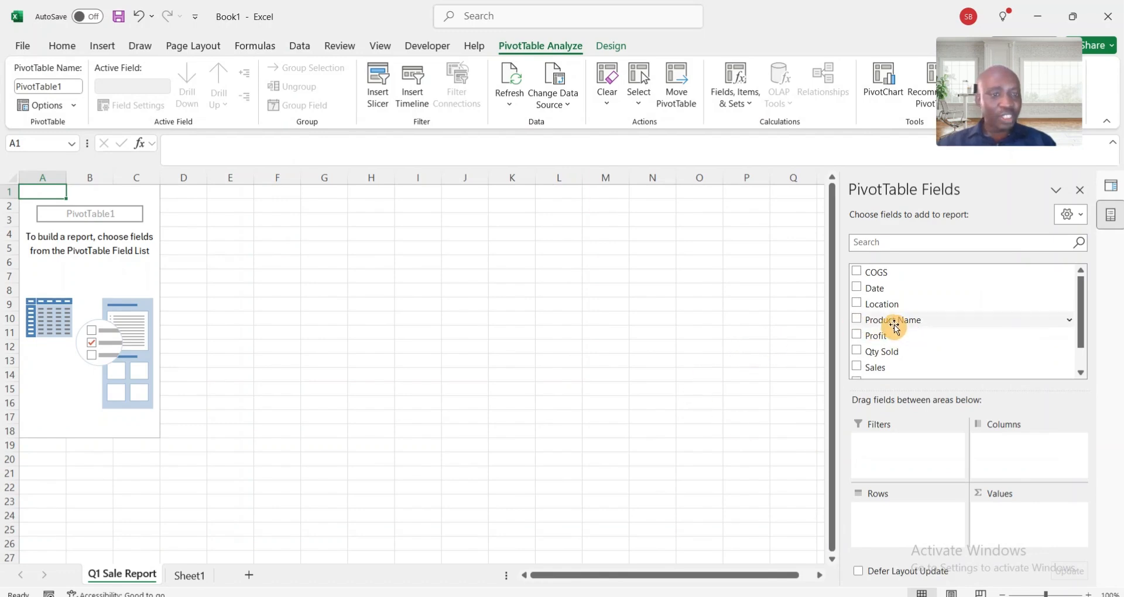
- Build the pivot table with Product Name as rows, Sales as values and Date as columns
{"action": "left_click_drag", "start_coordinate": [909, 325], "coordinate": [882, 512]}
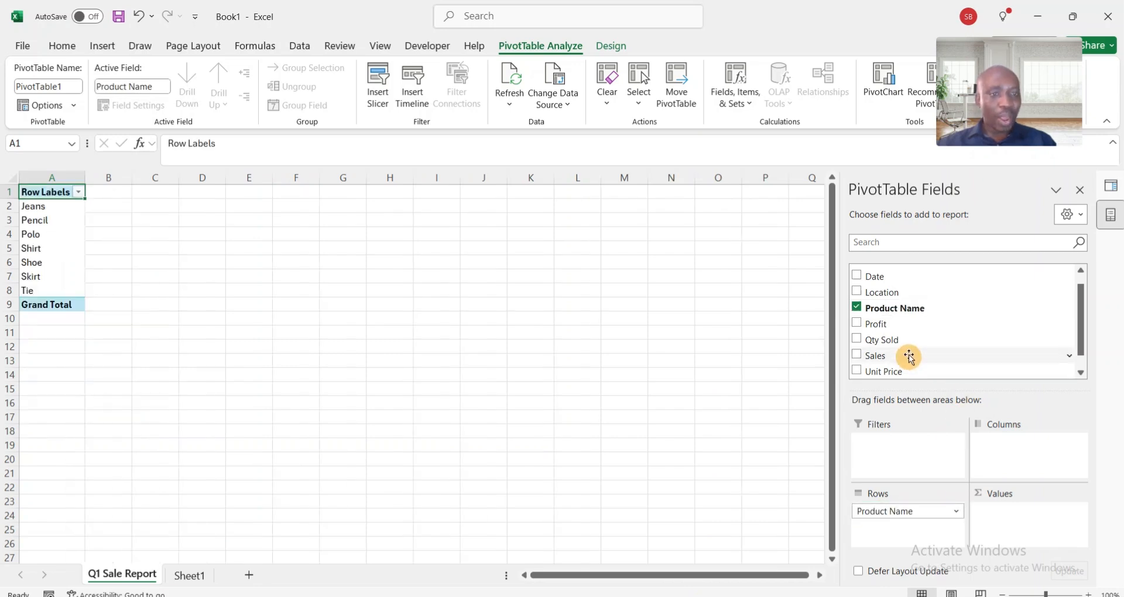
{"action": "left_click_drag", "start_coordinate": [899, 359], "coordinate": [1014, 522]}
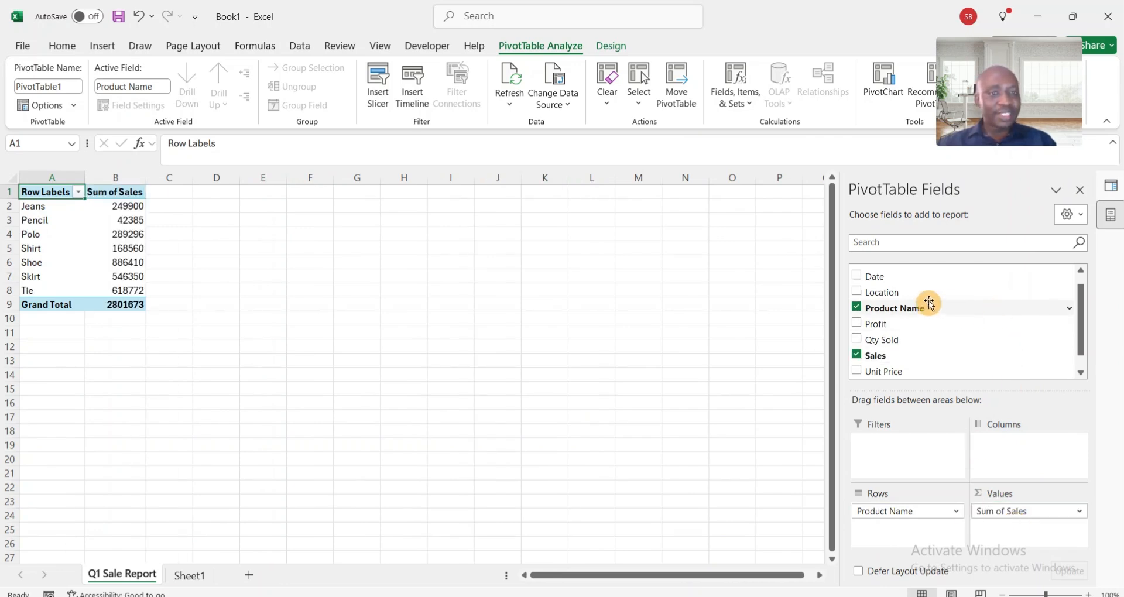
{"action": "left_click_drag", "start_coordinate": [912, 277], "coordinate": [1014, 458]}
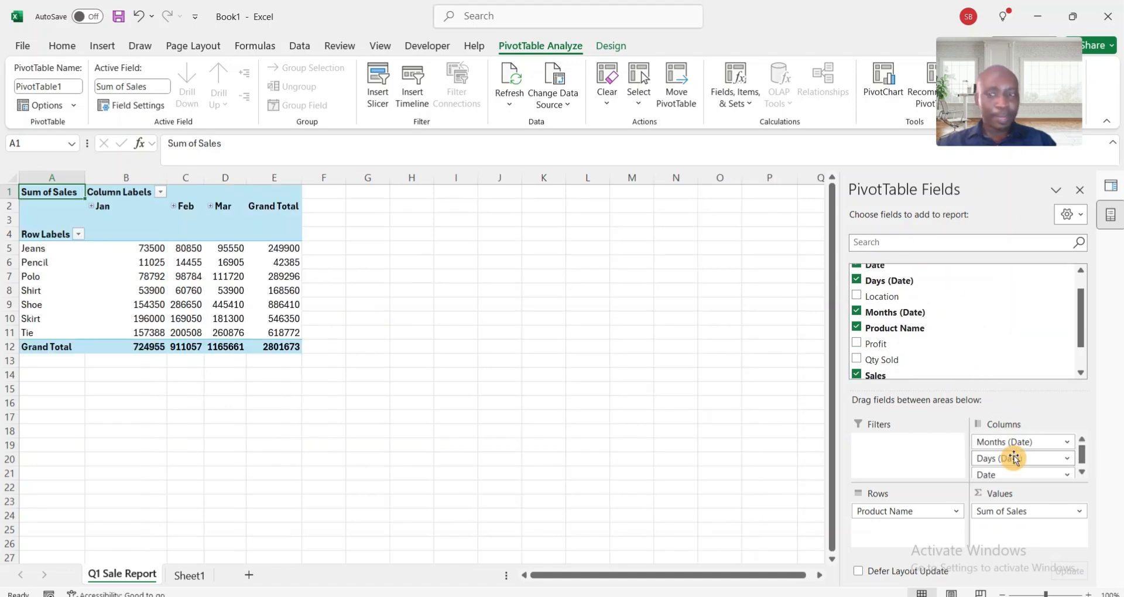
- Format all pivot table values, including the grand totals, with thousands separators and no decimal places
{"action": "left_click", "coordinate": [145, 250]}
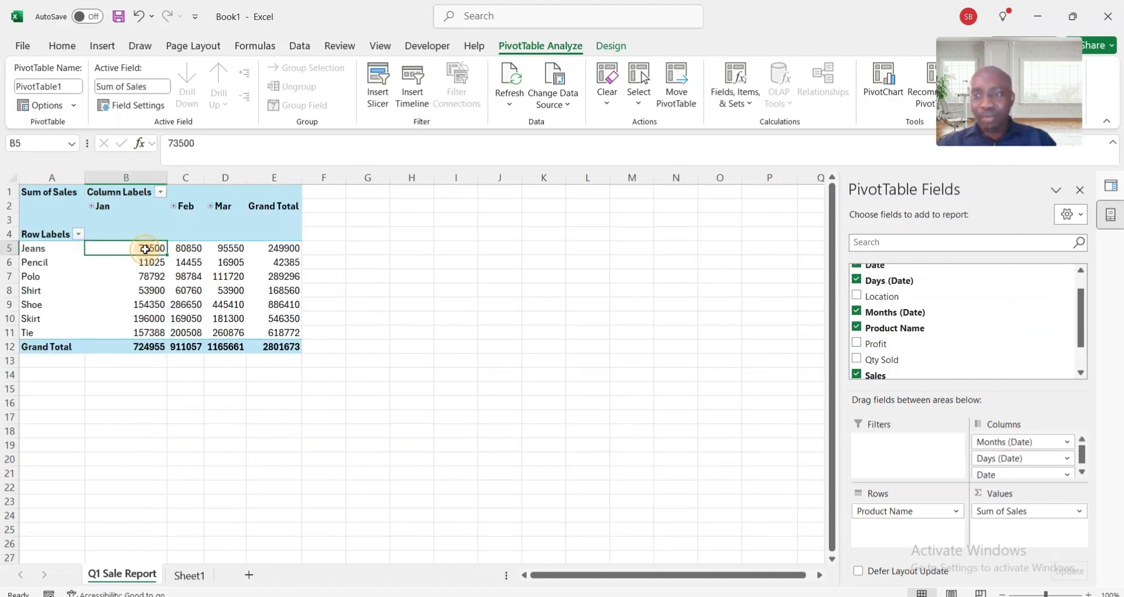
{"action": "key", "text": "ctrl+shift+End"}
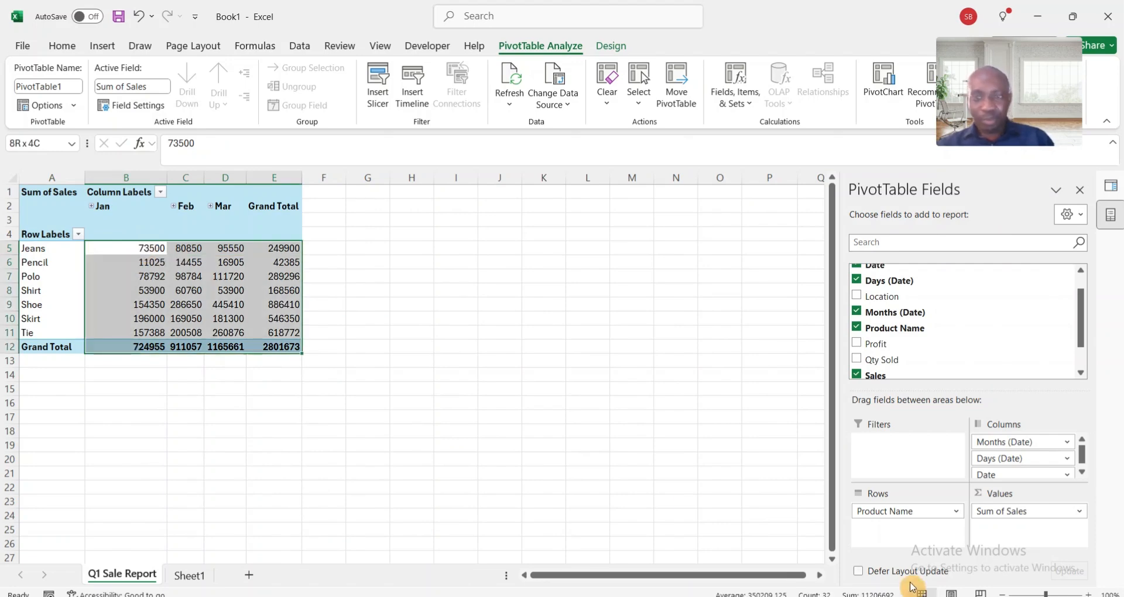
{"action": "left_click", "coordinate": [1054, 593]}
{"action": "scroll", "coordinate": [509, 355], "scroll_direction": "left", "scroll_amount": 2}
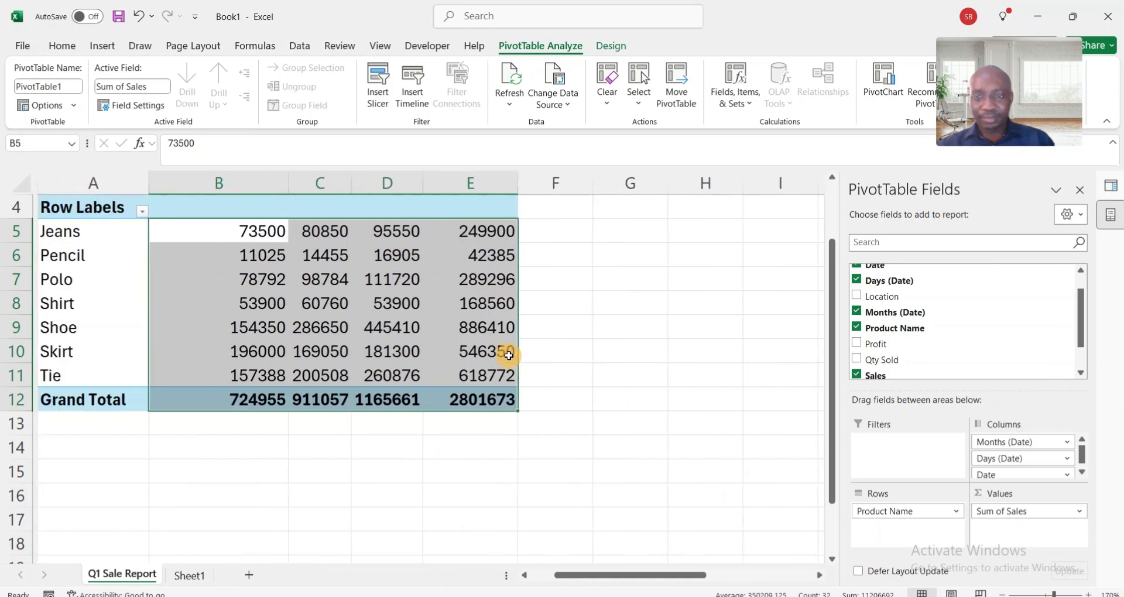
{"action": "key", "text": "ctrl+shift+1"}
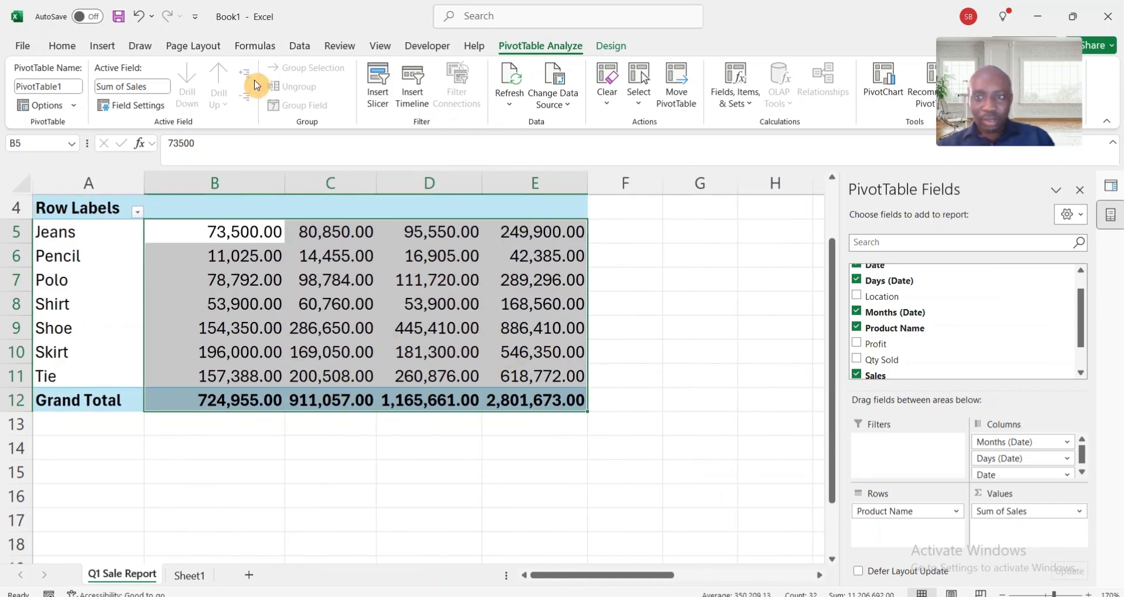
{"action": "left_click", "coordinate": [59, 48]}
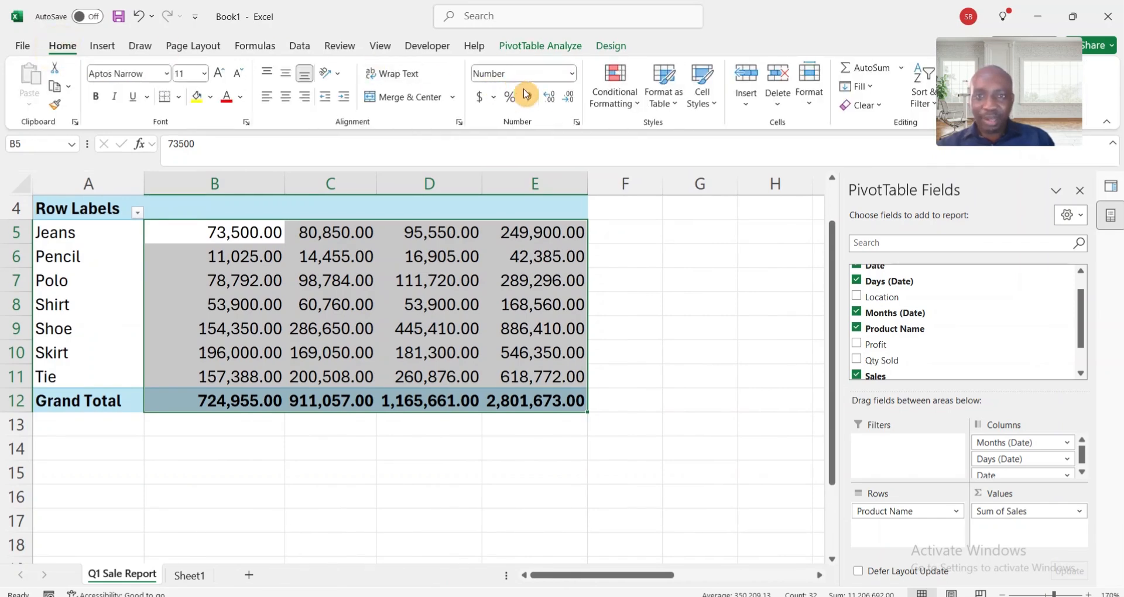
{"action": "left_click", "coordinate": [570, 101]}
{"action": "left_click", "coordinate": [571, 103]}
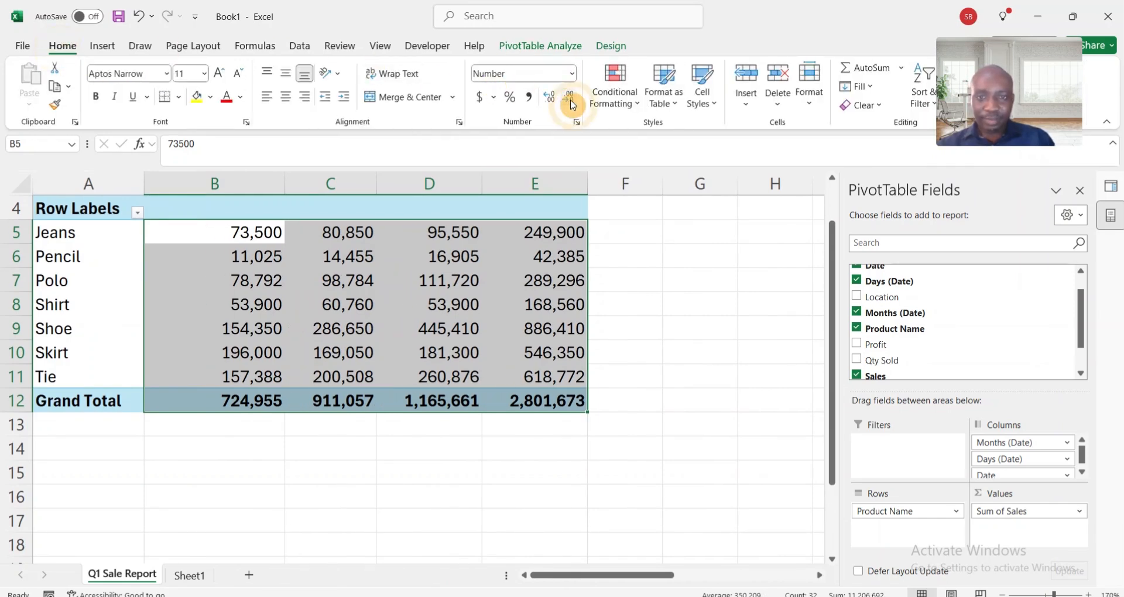
{"action": "scroll", "coordinate": [521, 250], "scroll_direction": "up", "scroll_amount": 1}
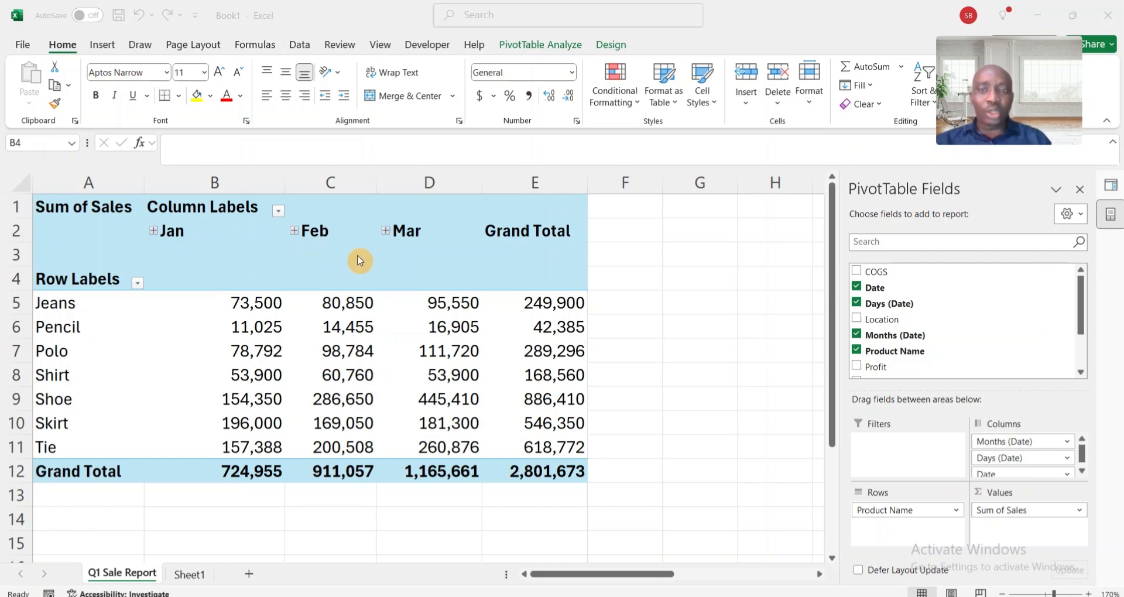
- Copy the entire pivot table and paste the duplicate below it starting at cell A15
{"action": "left_click", "coordinate": [35, 206]}
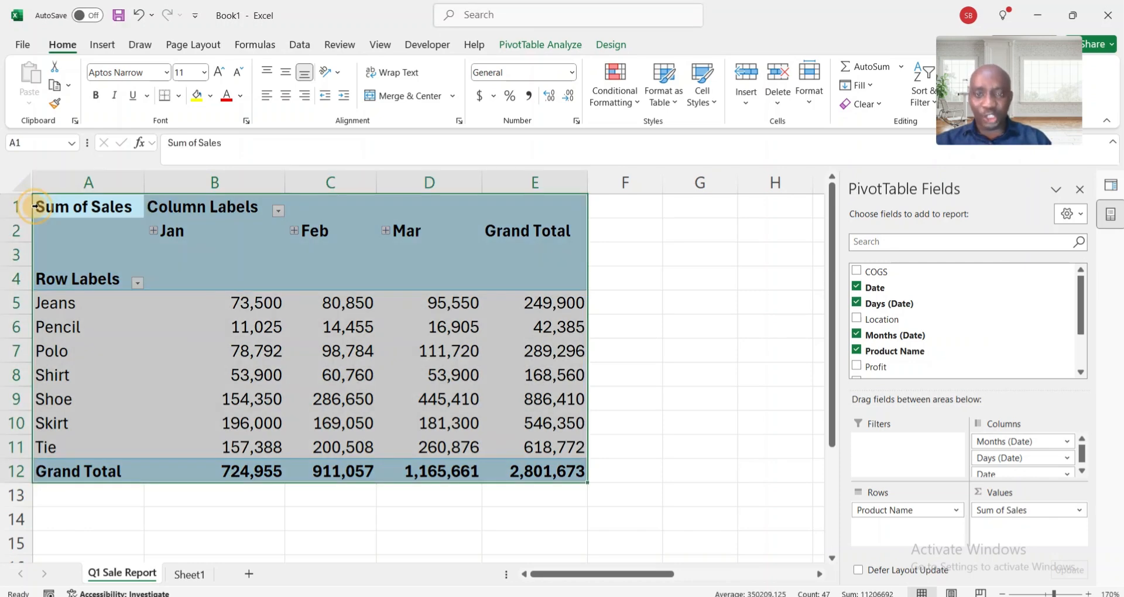
{"action": "key", "text": "ctrl+c"}
{"action": "scroll", "coordinate": [96, 318], "scroll_direction": "down", "scroll_amount": 3}
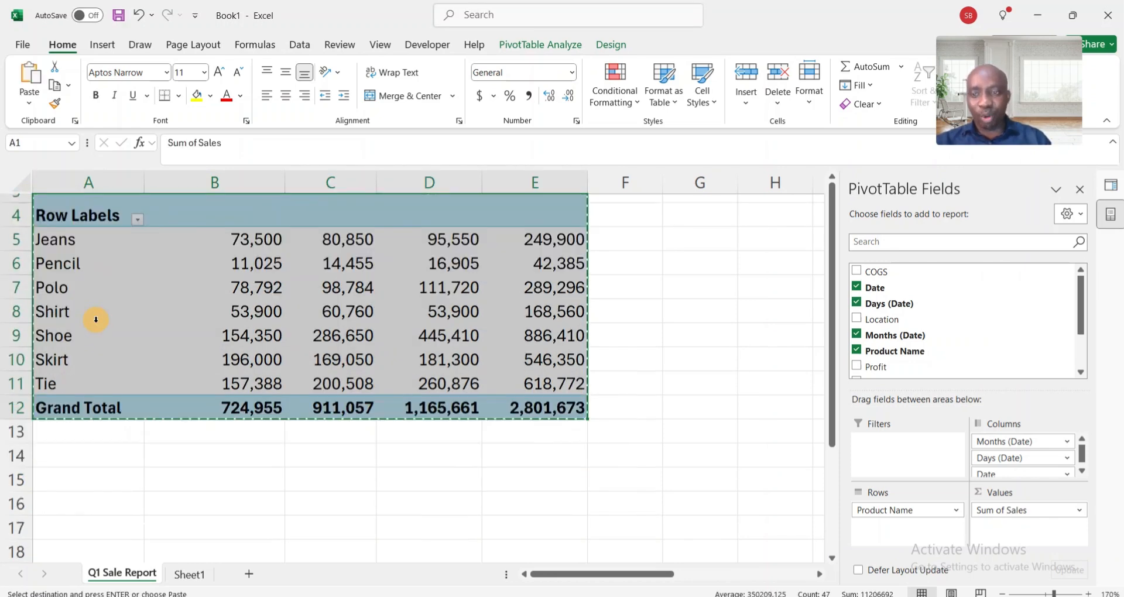
{"action": "left_click", "coordinate": [50, 304]}
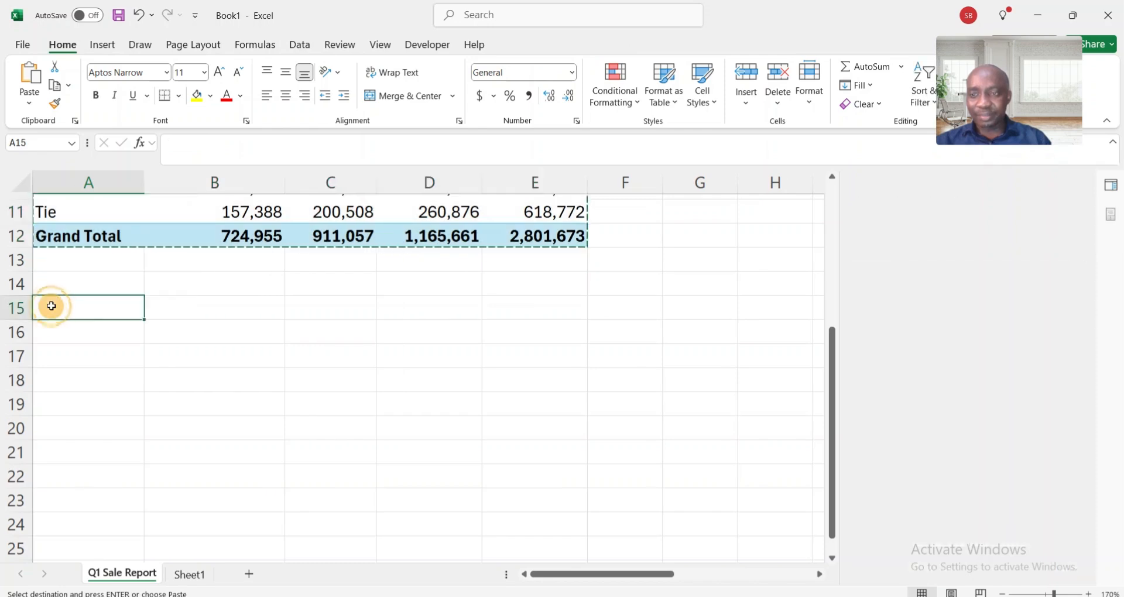
{"action": "key", "text": "ctrl+v"}
{"action": "left_click", "coordinate": [181, 424]}
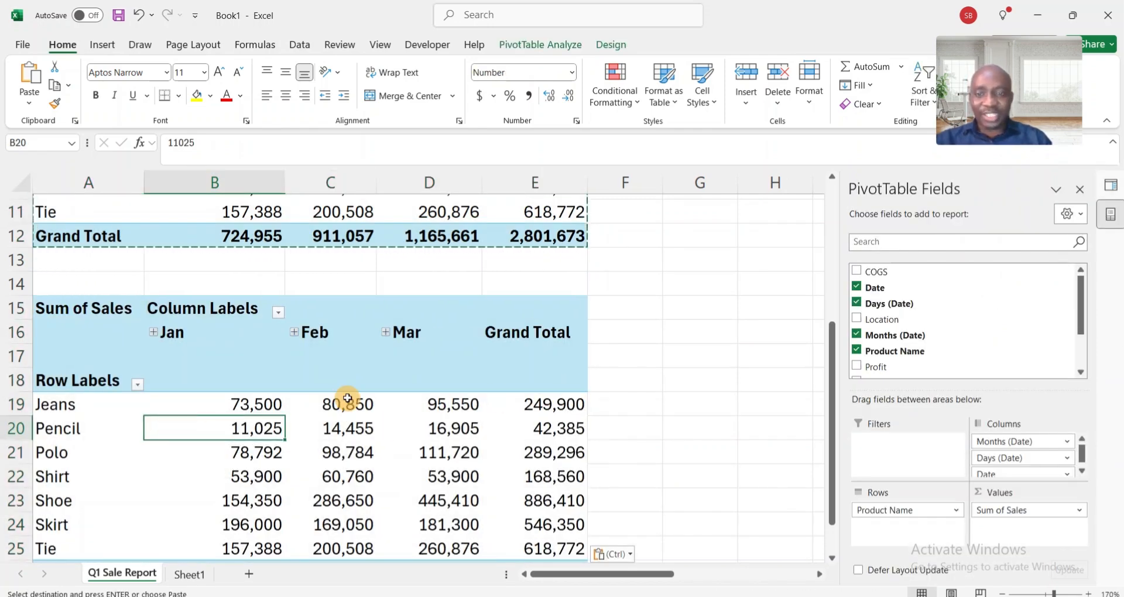
{"action": "key", "text": "Escape"}
{"action": "left_click", "coordinate": [338, 436]}
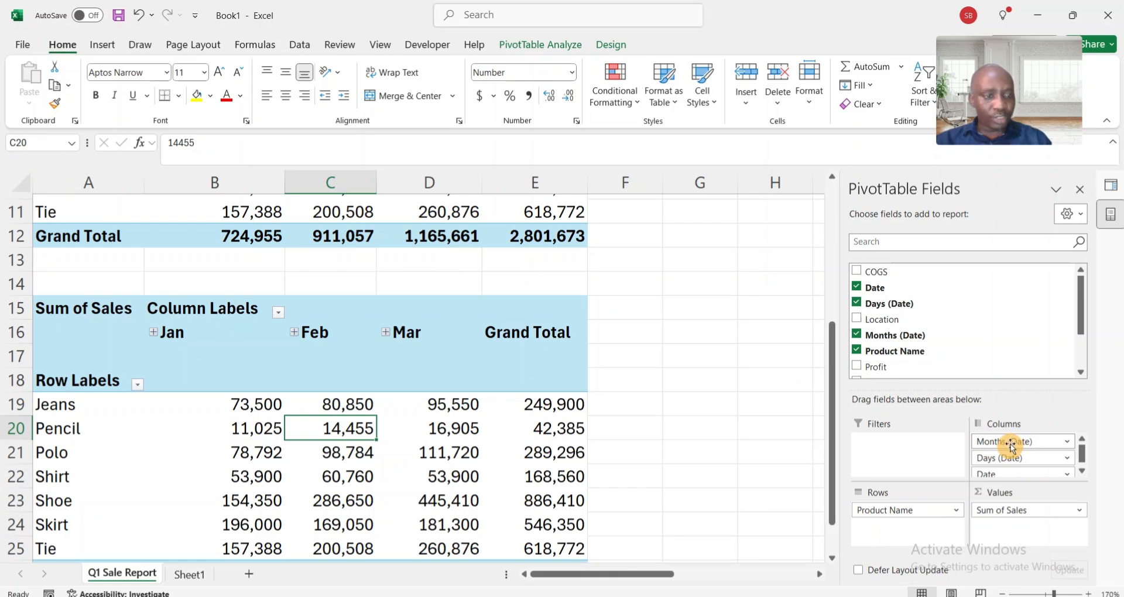
- Replace the month, day and date fields in the second pivot table's columns with Location
{"action": "left_click_drag", "start_coordinate": [1024, 443], "coordinate": [753, 391]}
{"action": "left_click_drag", "start_coordinate": [1002, 443], "coordinate": [744, 247]}
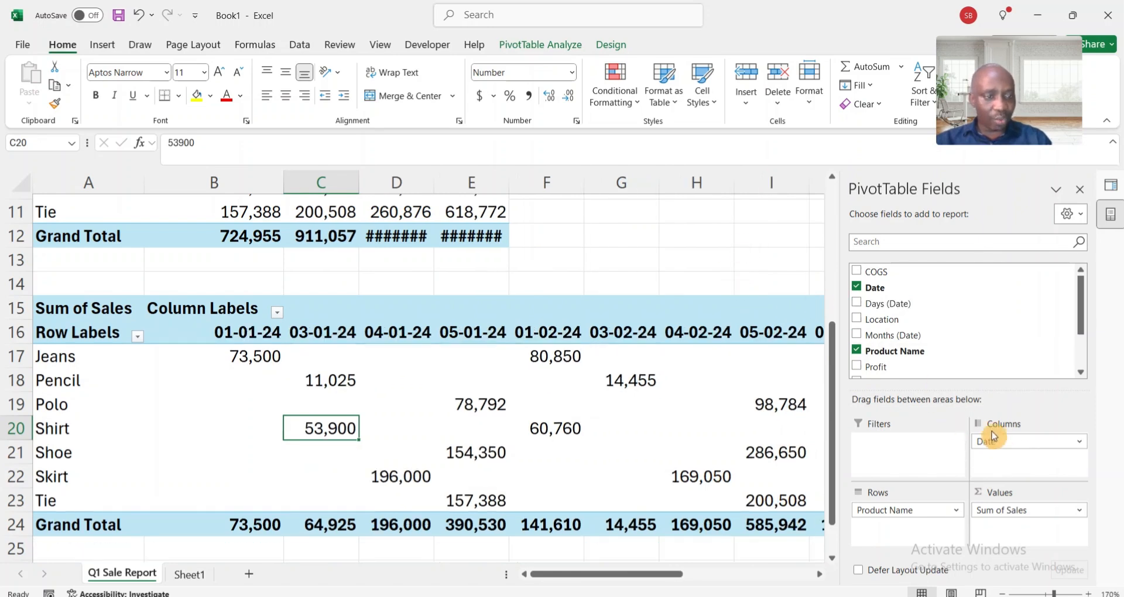
{"action": "left_click_drag", "start_coordinate": [992, 436], "coordinate": [756, 244]}
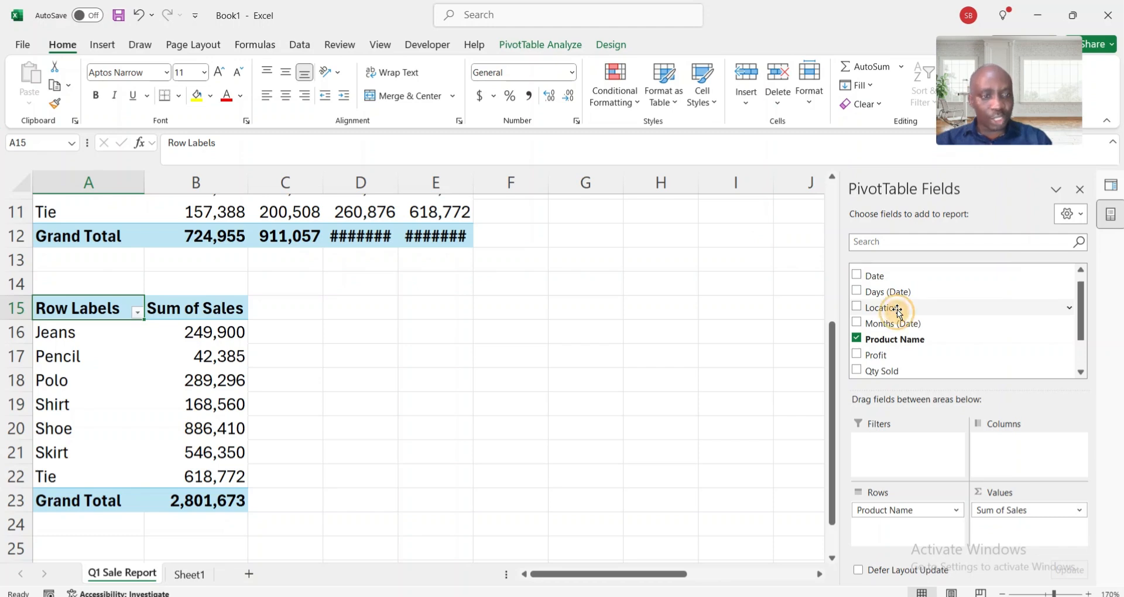
{"action": "left_click_drag", "start_coordinate": [897, 310], "coordinate": [1016, 451]}
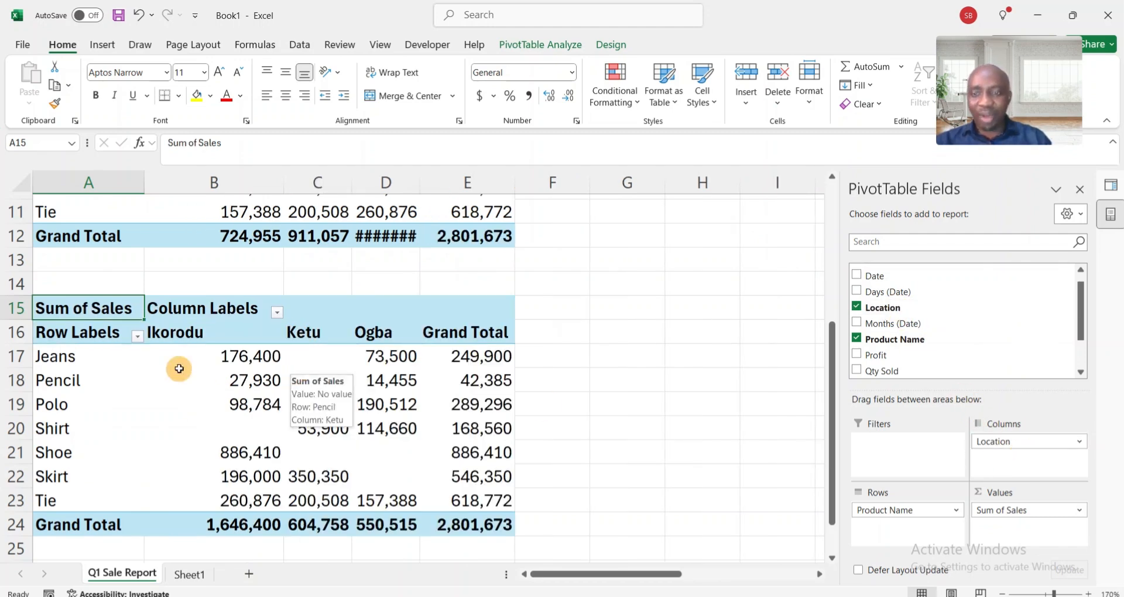
{"action": "mouse_move", "coordinate": [240, 350]}
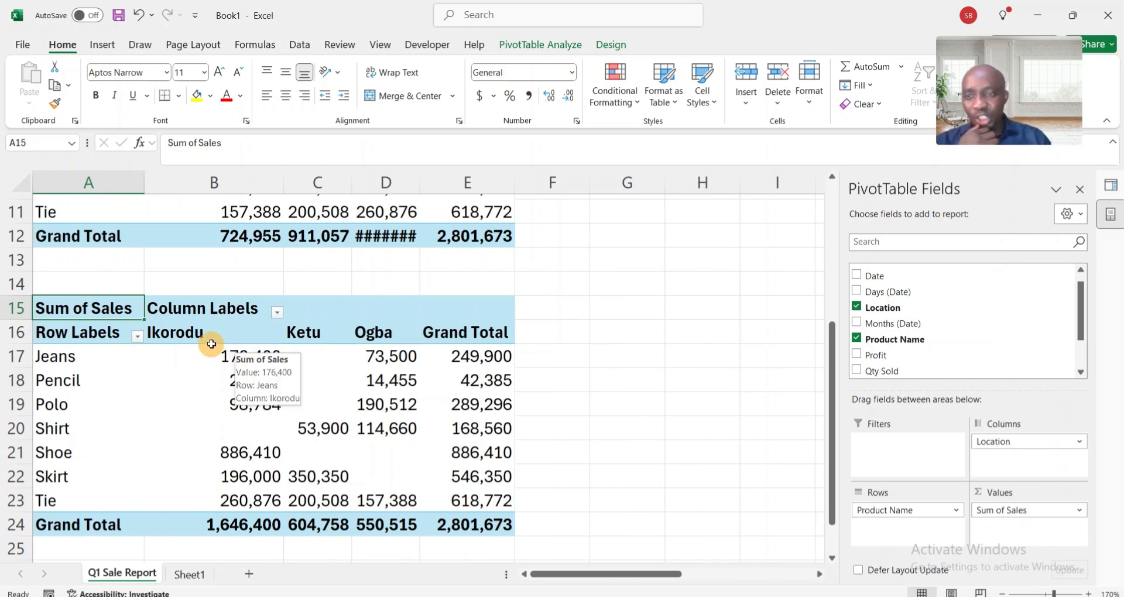
{"action": "left_click", "coordinate": [223, 336]}
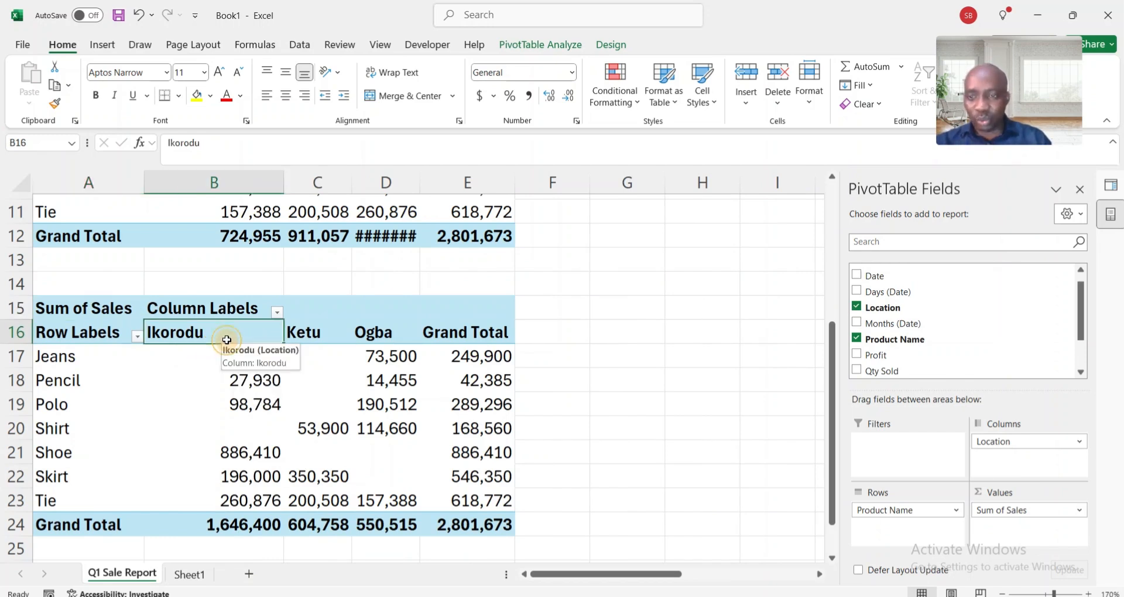
{"action": "left_click", "coordinate": [244, 522]}
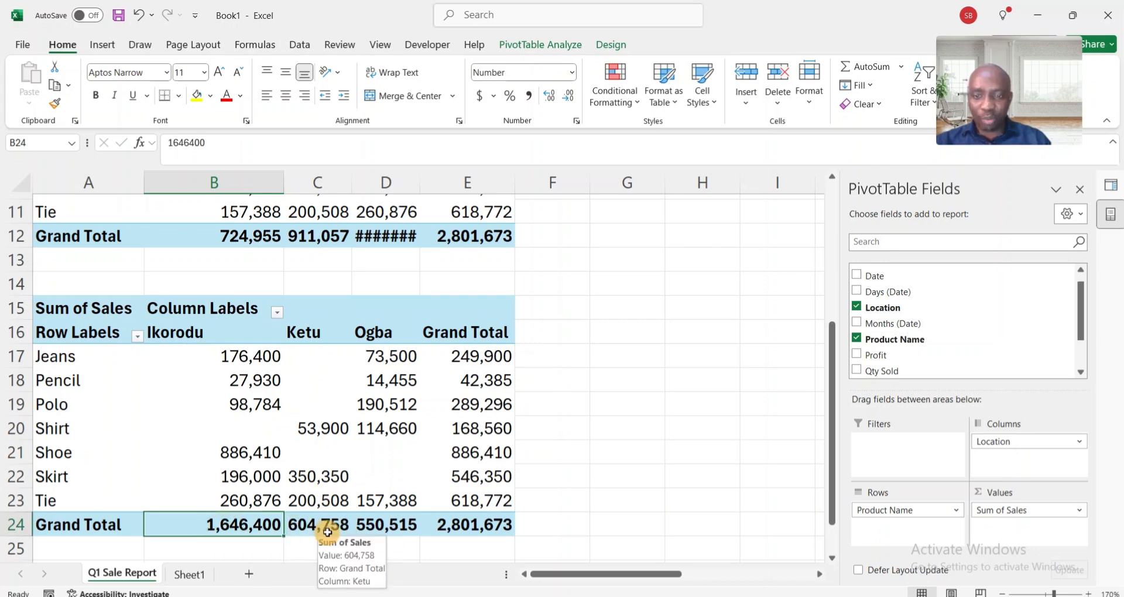
{"action": "scroll", "coordinate": [381, 439], "scroll_direction": "up", "scroll_amount": 2}
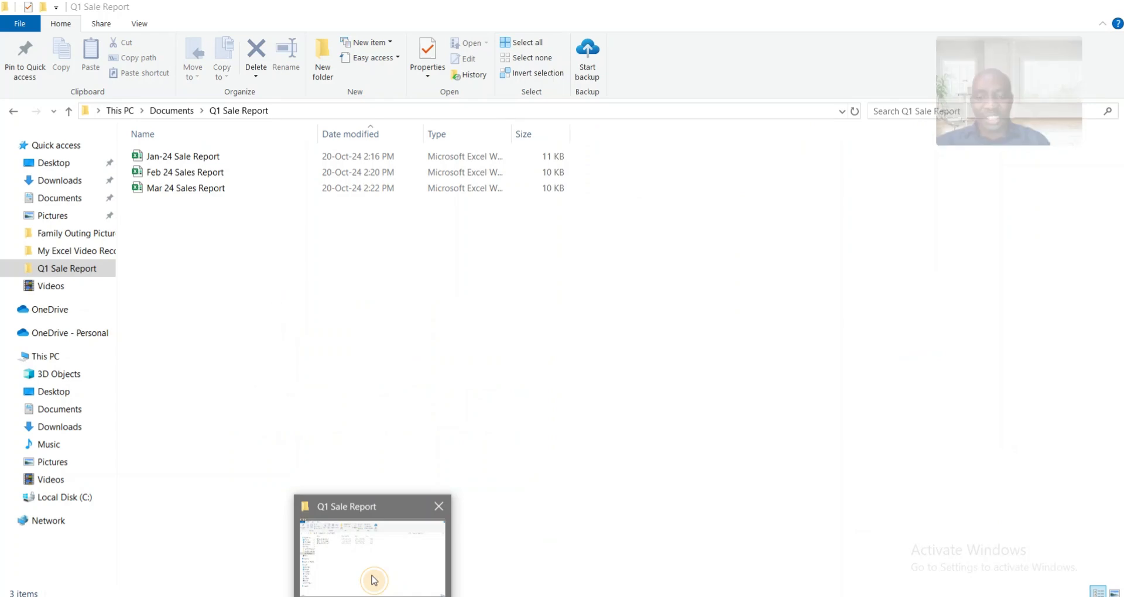
- Switch to File Explorer, duplicate Mar 24 Sales Report in the Q1 Sale Report folder, and rename the copy April 24 Sales Report
{"action": "left_click", "coordinate": [374, 579]}
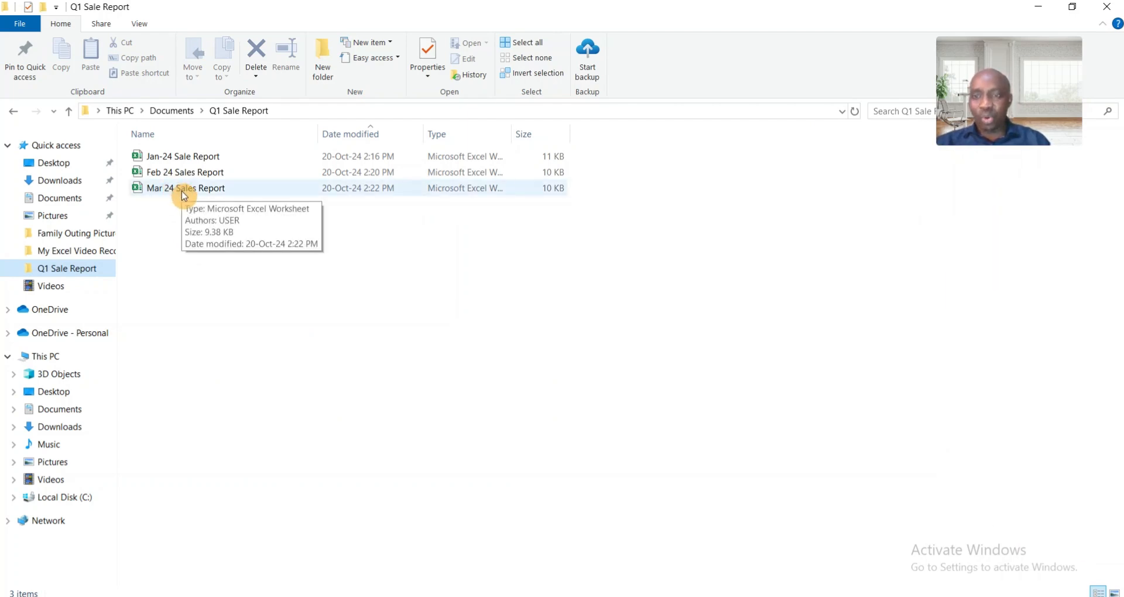
{"action": "left_click_drag", "start_coordinate": [184, 197], "coordinate": [181, 221]}
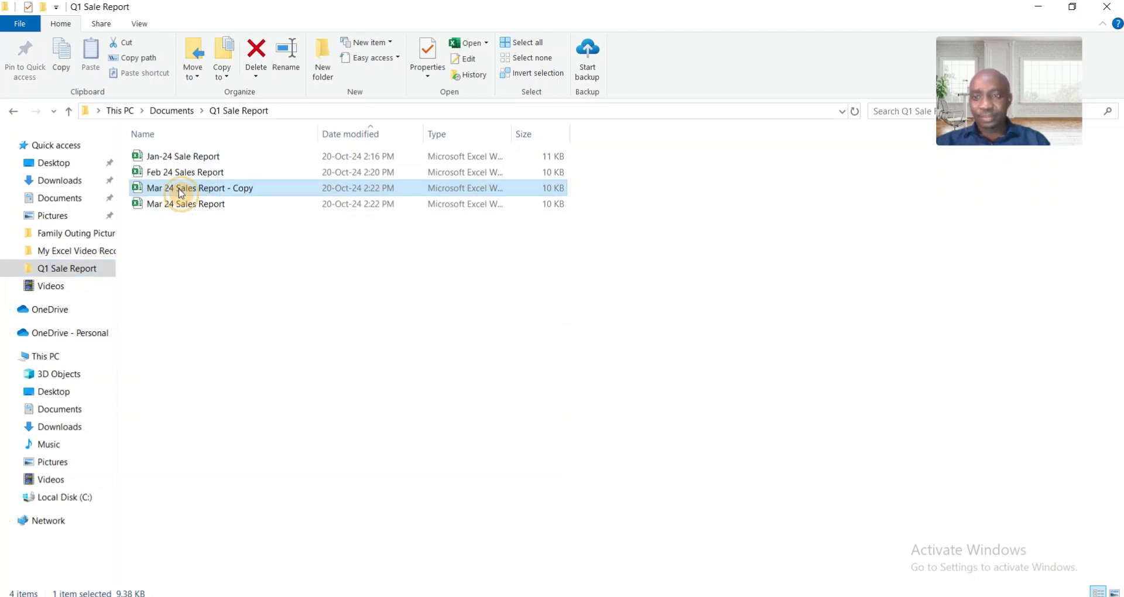
{"action": "right_click", "coordinate": [181, 193]}
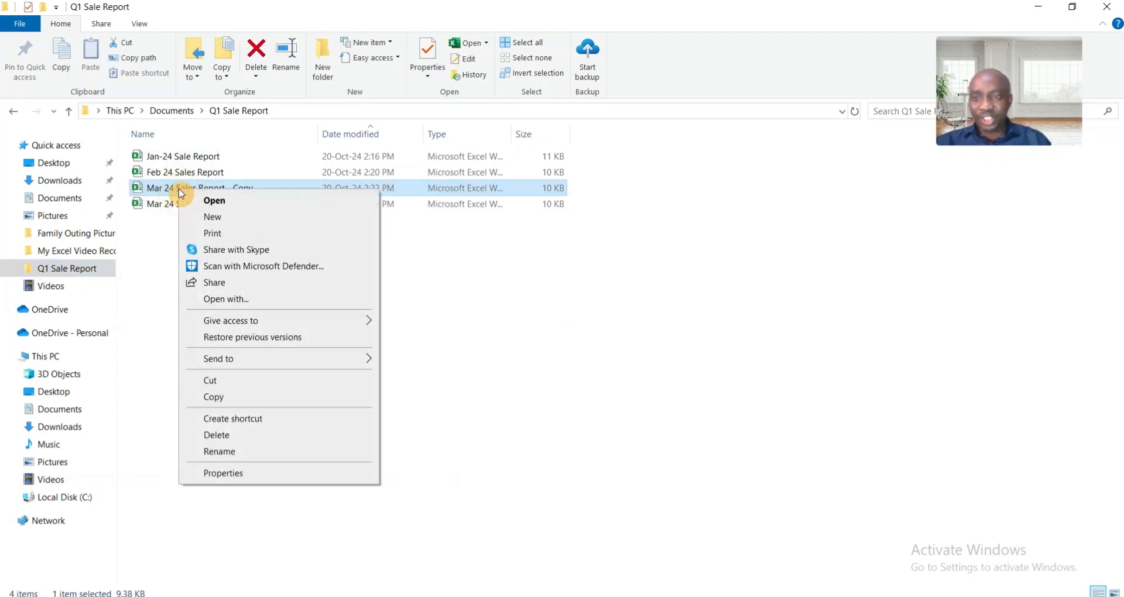
{"action": "left_click", "coordinate": [226, 451]}
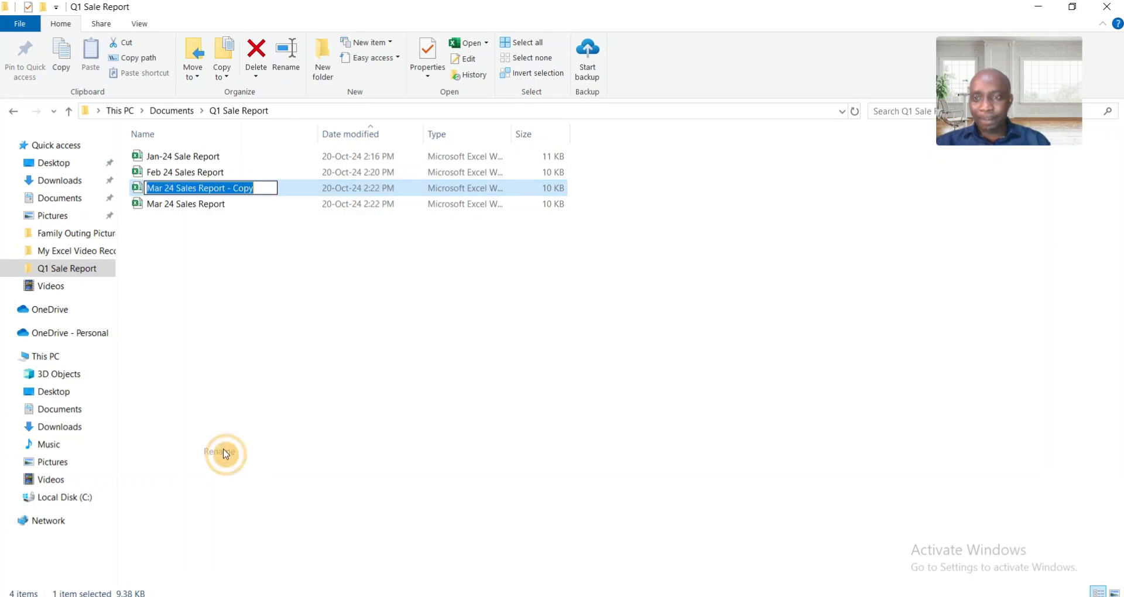
{"action": "left_click", "coordinate": [165, 187]}
{"action": "key", "text": "BackSpace"}
{"action": "key", "text": "BackSpace"}
{"action": "key", "text": "BackSpace"}
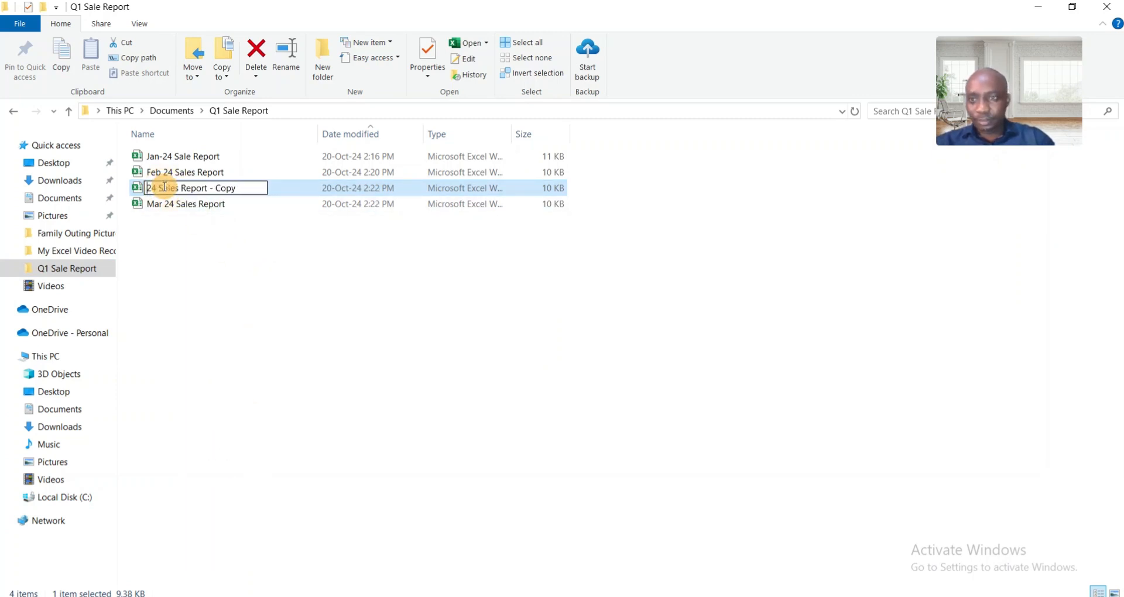
{"action": "type", "text": "April"}
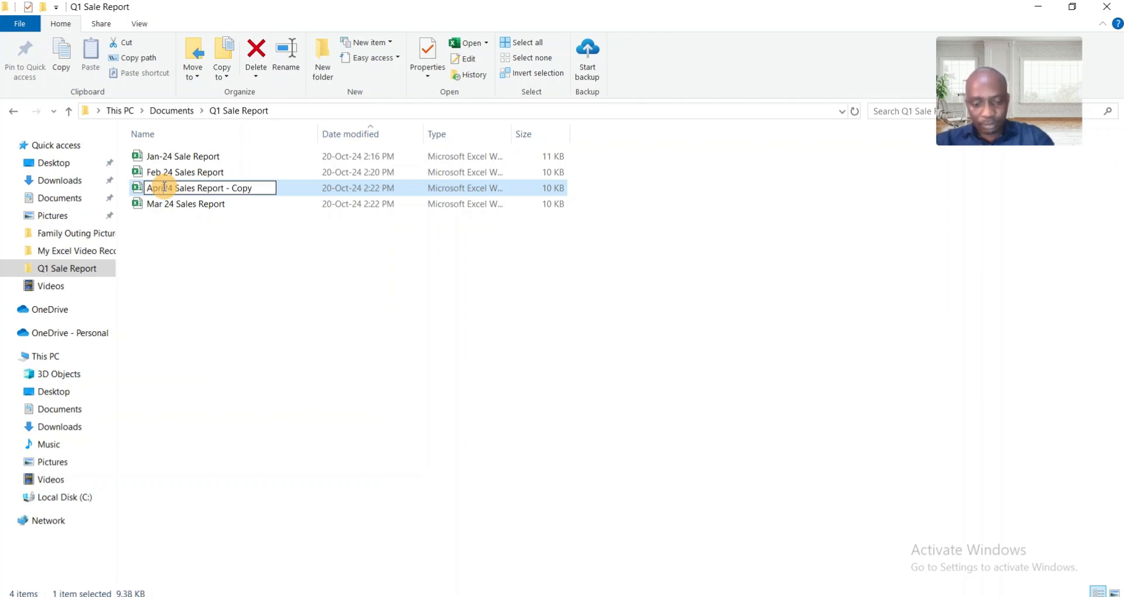
{"action": "left_click", "coordinate": [261, 186]}
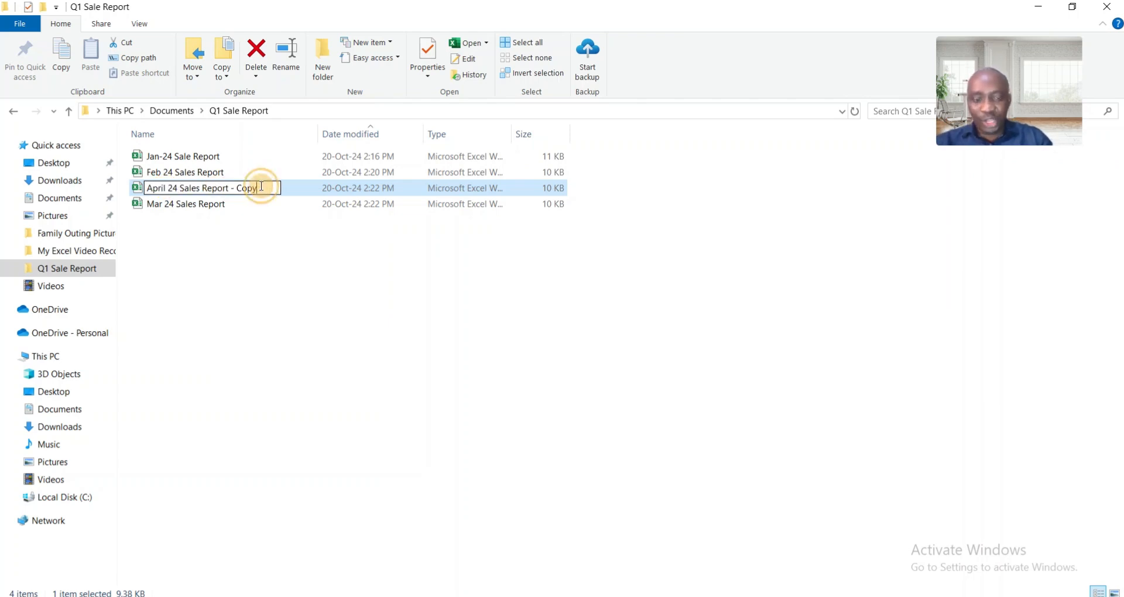
{"action": "key", "text": "BackSpace"}
{"action": "key", "text": "BackSpace"}
{"action": "key", "text": "BackSpace"}
{"action": "key", "text": "BackSpace"}
{"action": "key", "text": "BackSpace"}
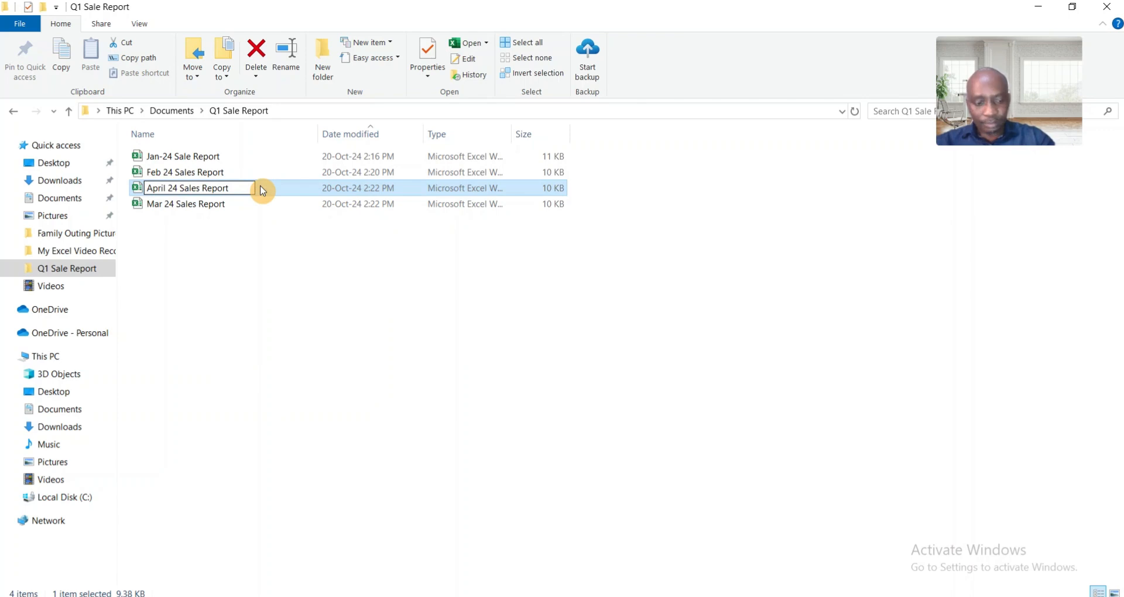
{"action": "key", "text": "Return"}
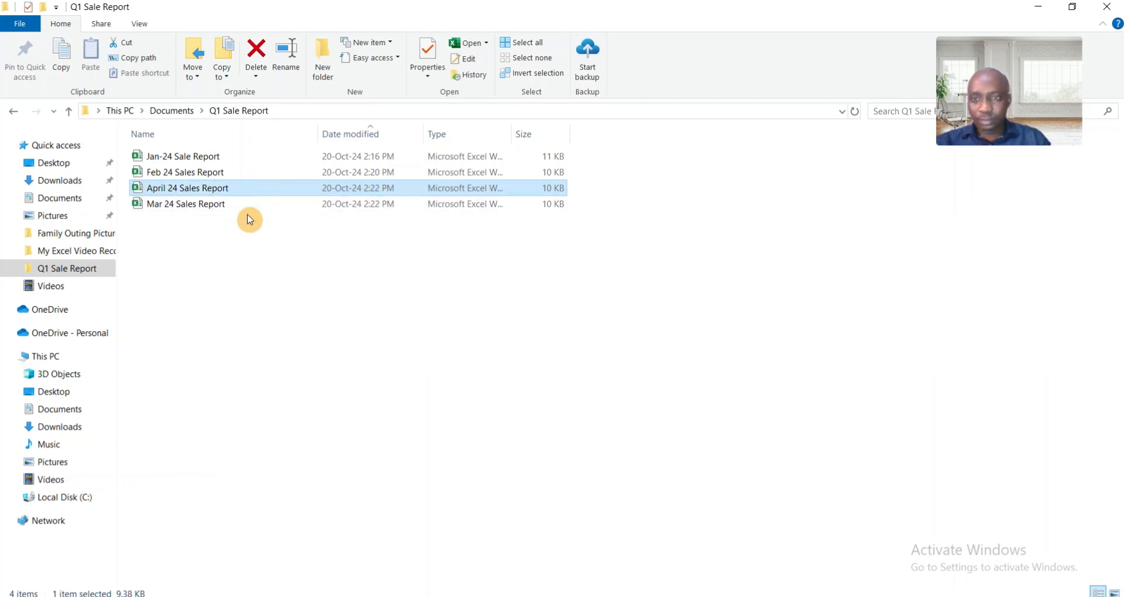
- Open the April 24 Sales Report workbook and replace every 03 with 04 in the dates in A2:A8
{"action": "double_click", "coordinate": [187, 189]}
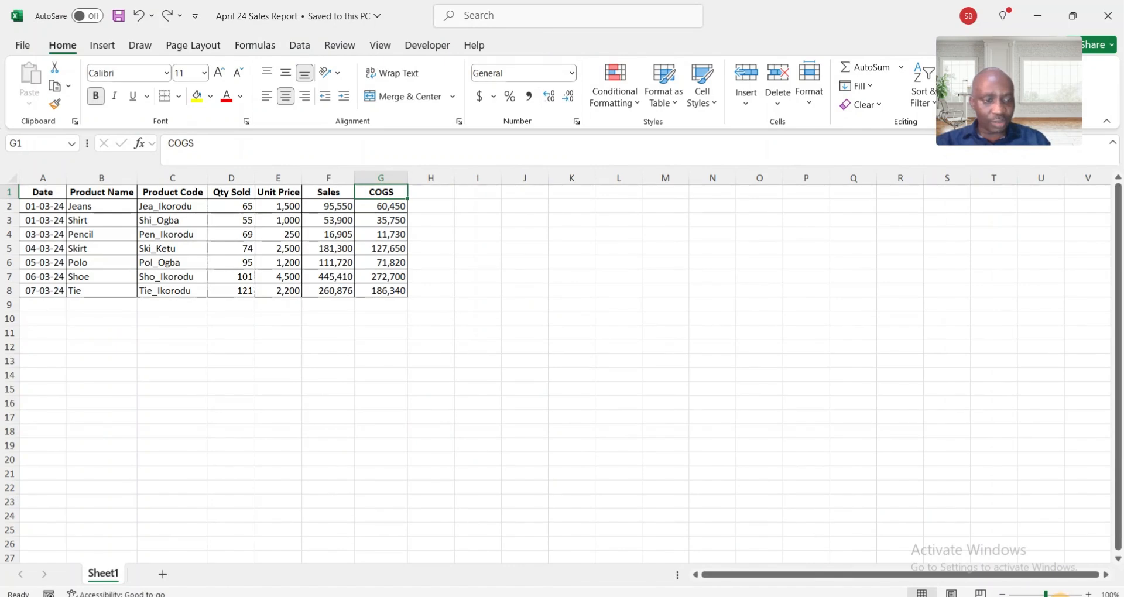
{"action": "left_click", "coordinate": [1052, 593]}
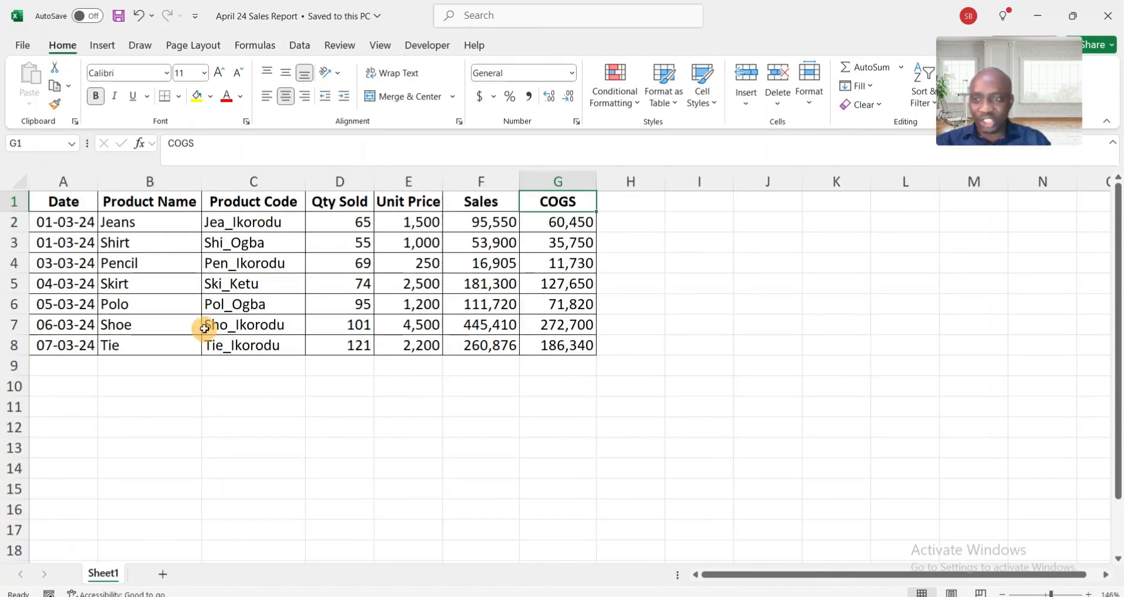
{"action": "left_click", "coordinate": [45, 218]}
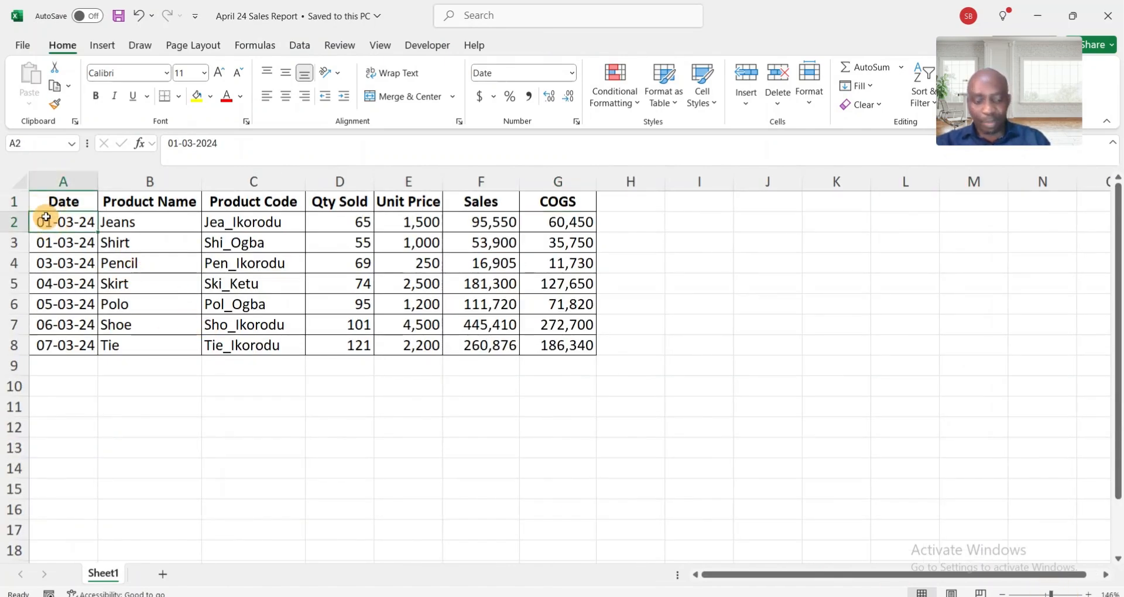
{"action": "key", "text": "ctrl+shift+Down"}
{"action": "key", "text": "ctrl+f"}
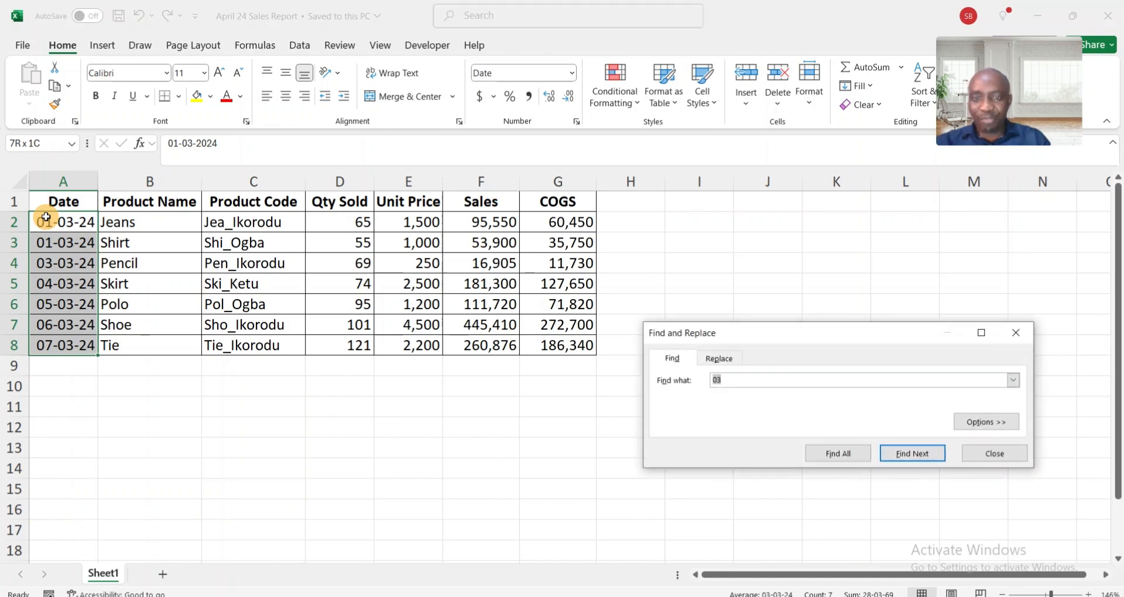
{"action": "left_click", "coordinate": [731, 381]}
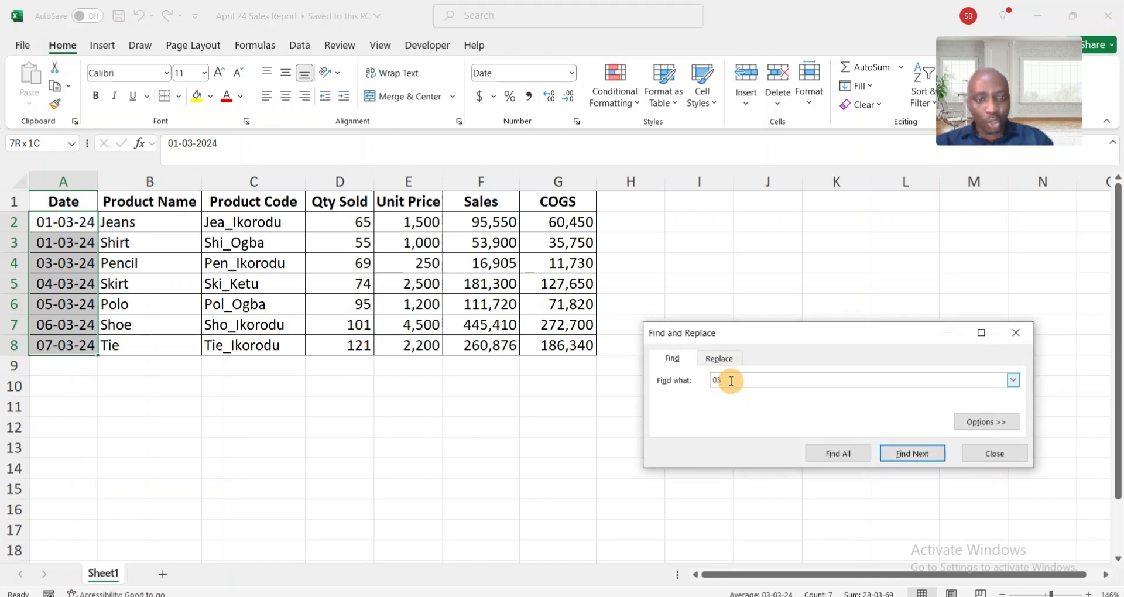
{"action": "left_click", "coordinate": [725, 365]}
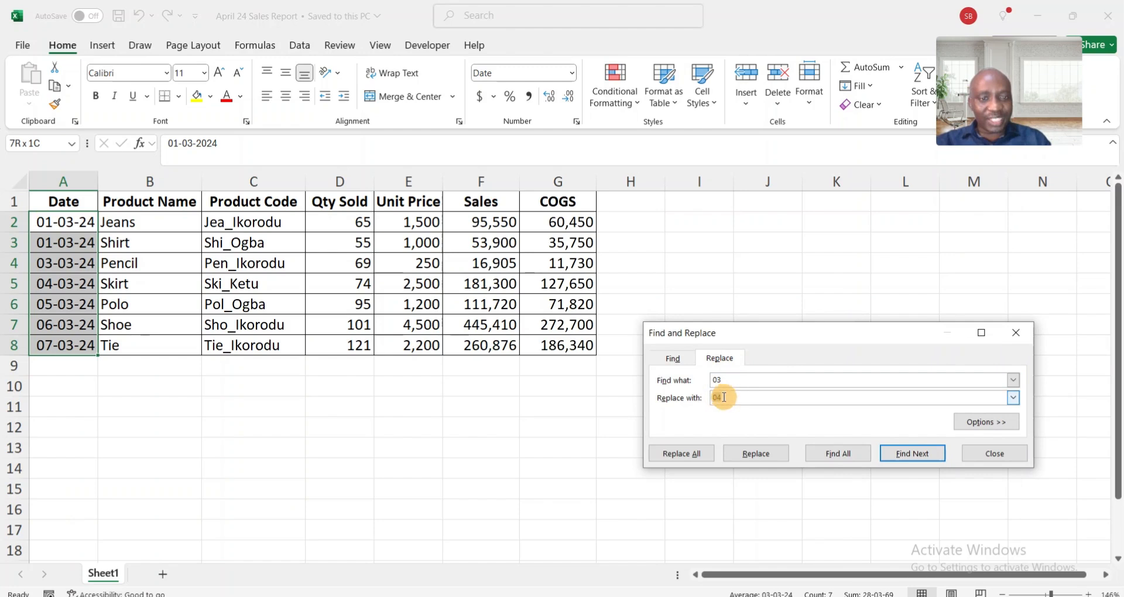
{"action": "left_click", "coordinate": [724, 400]}
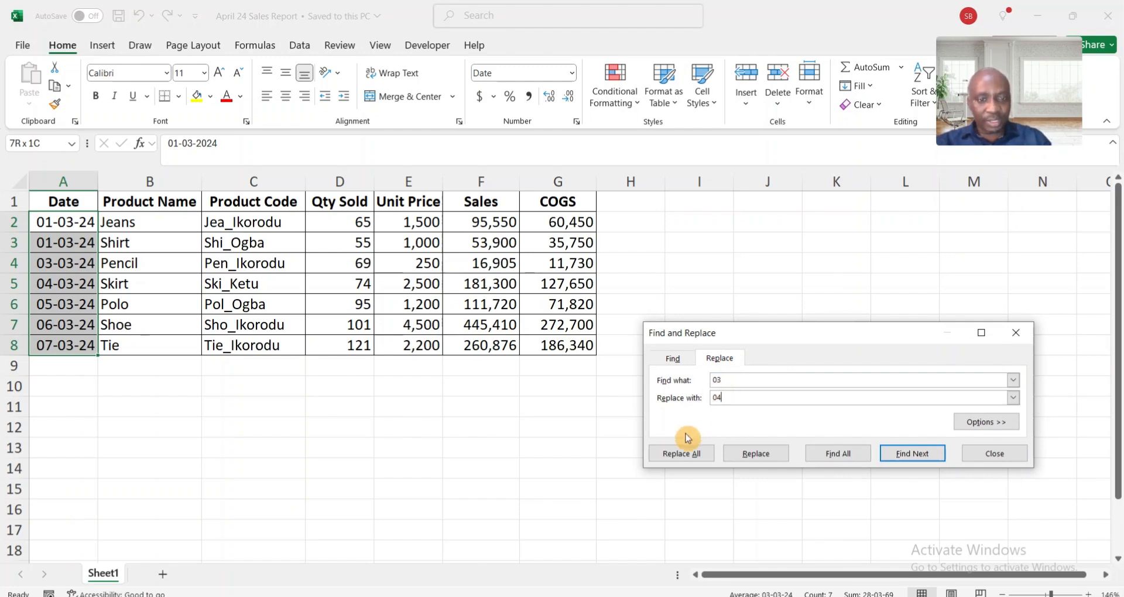
{"action": "left_click", "coordinate": [666, 460]}
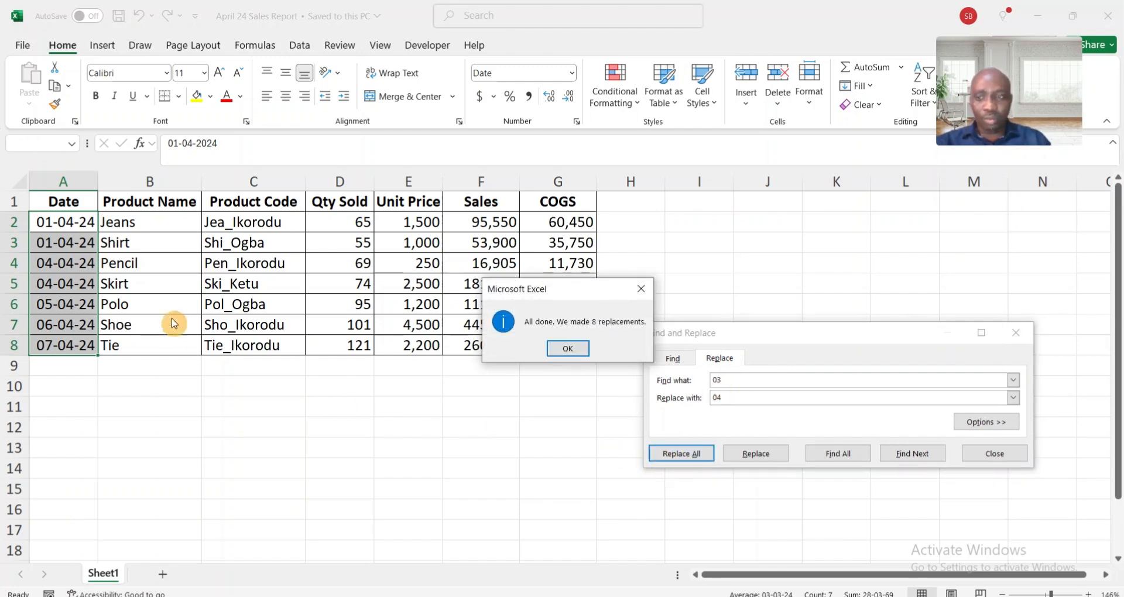
{"action": "left_click", "coordinate": [564, 350]}
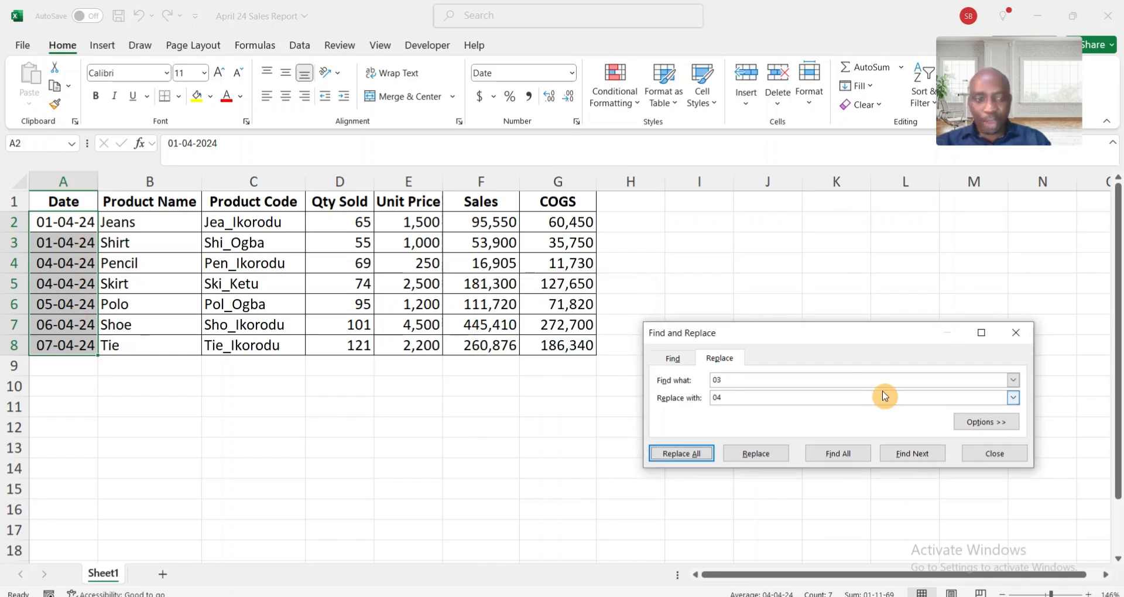
{"action": "left_click", "coordinate": [1019, 336]}
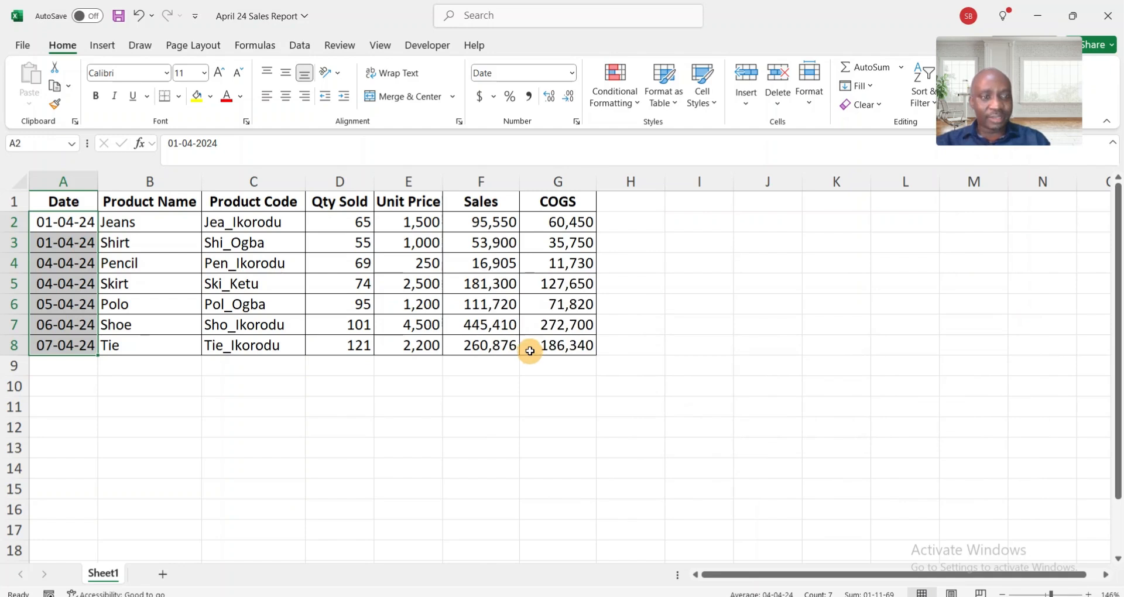
- Save and close the April 24 Sales Report workbook, and close the Q1 Sale Report folder window
{"action": "key", "text": "ctrl+s"}
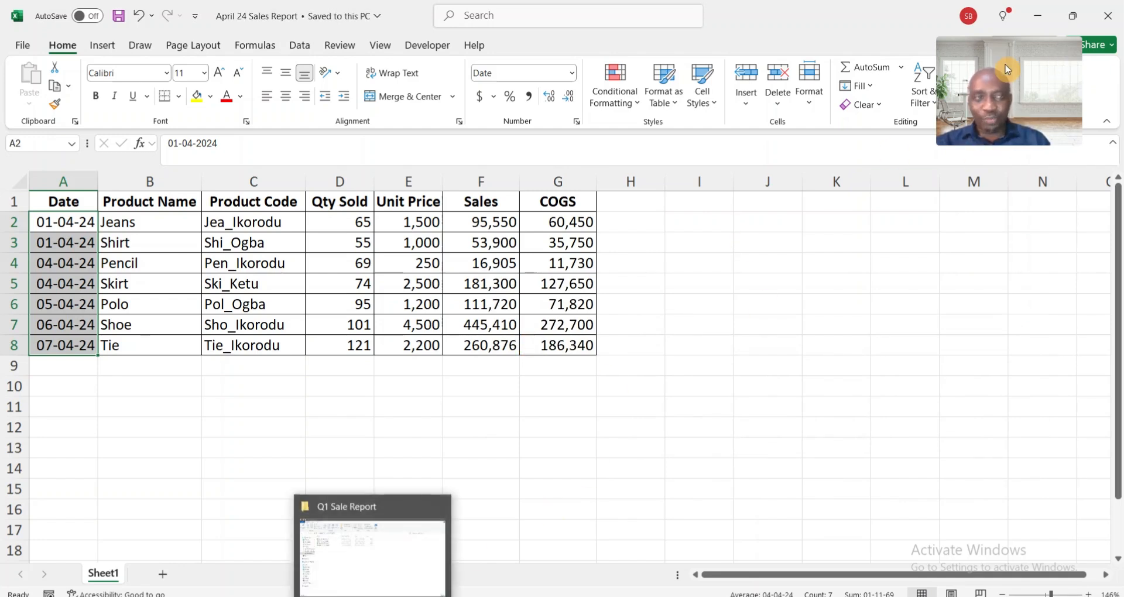
{"action": "left_click", "coordinate": [1108, 15]}
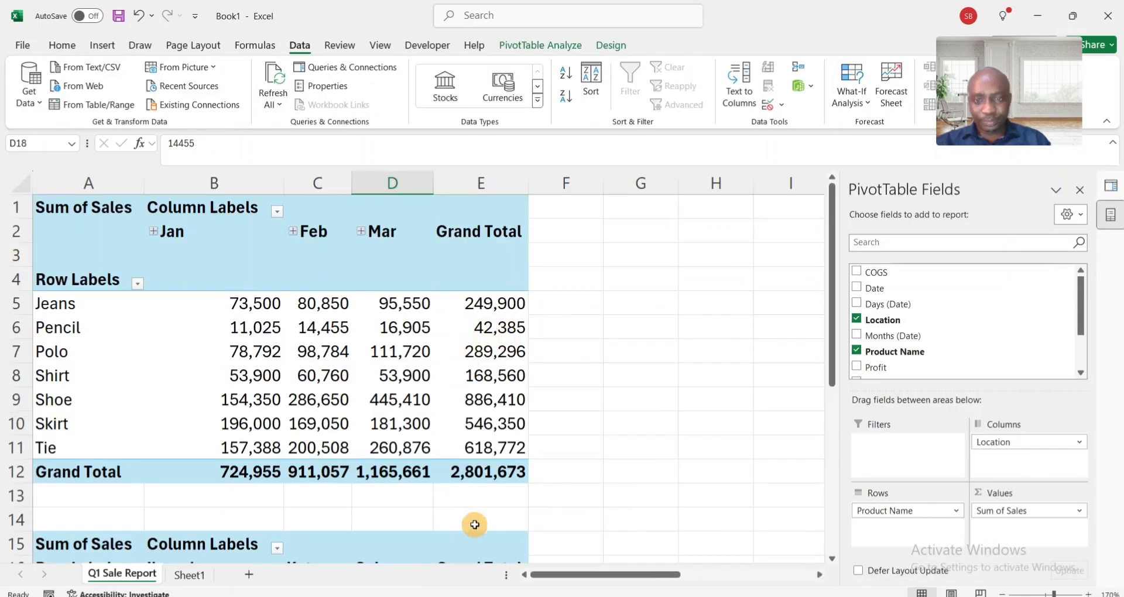
{"action": "left_click", "coordinate": [376, 549]}
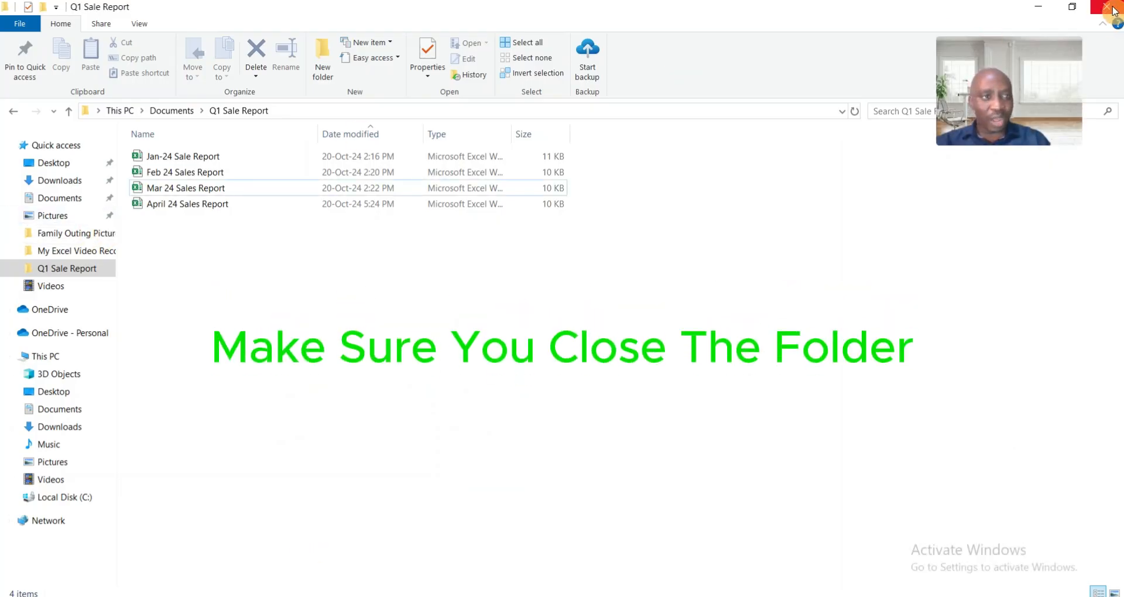
{"action": "left_click", "coordinate": [1113, 11]}
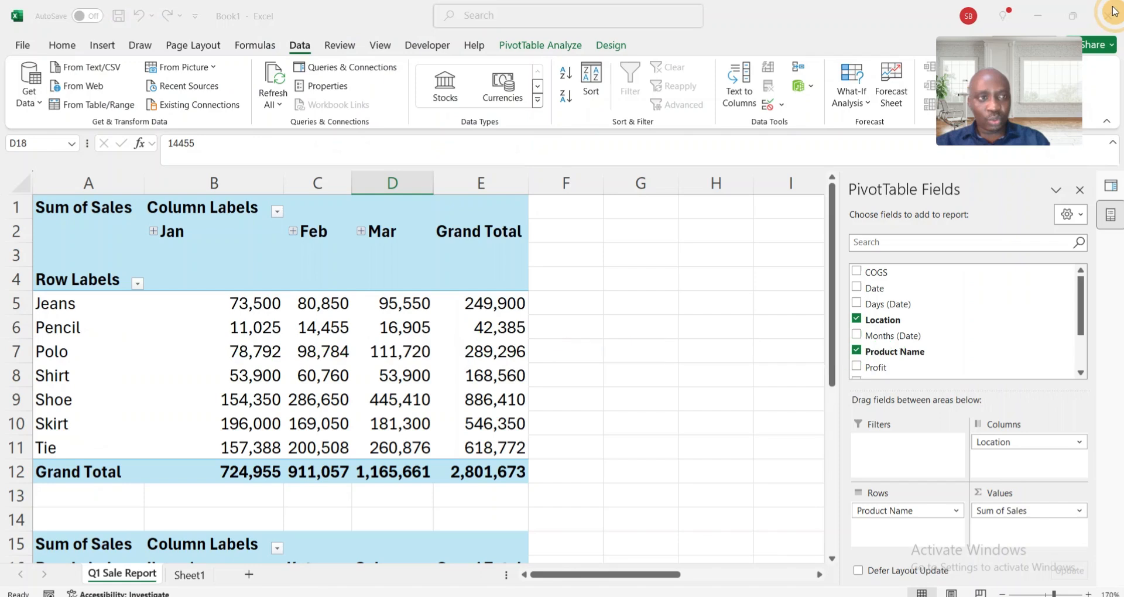
- Refresh the monthly sales pivot table on the Q1 Sale Report sheet to bring in the April file's data
{"action": "left_click", "coordinate": [302, 376]}
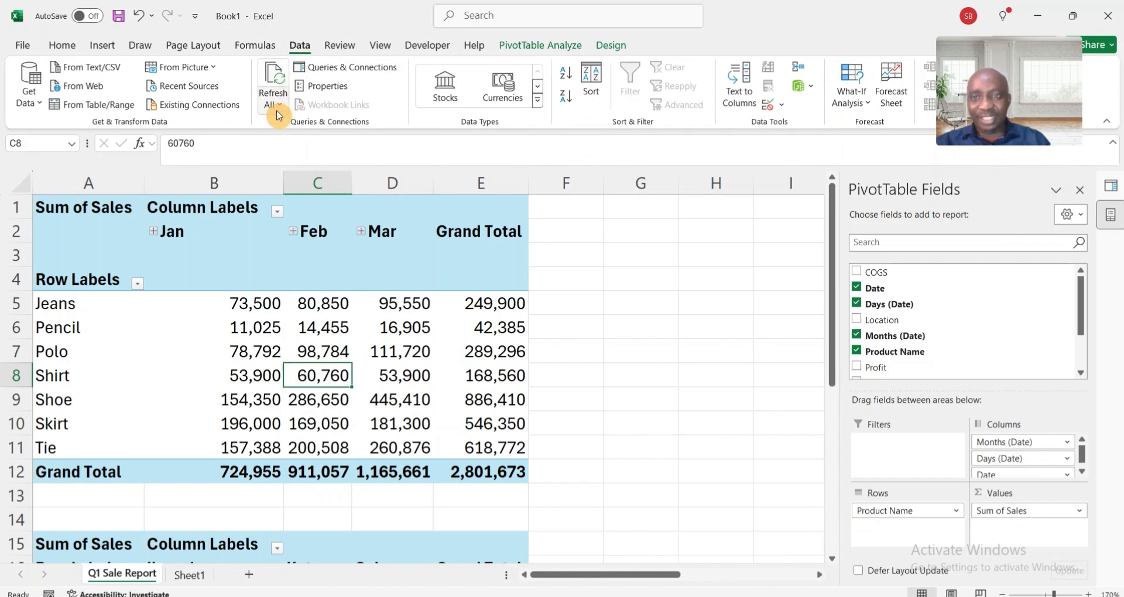
{"action": "left_click", "coordinate": [319, 351]}
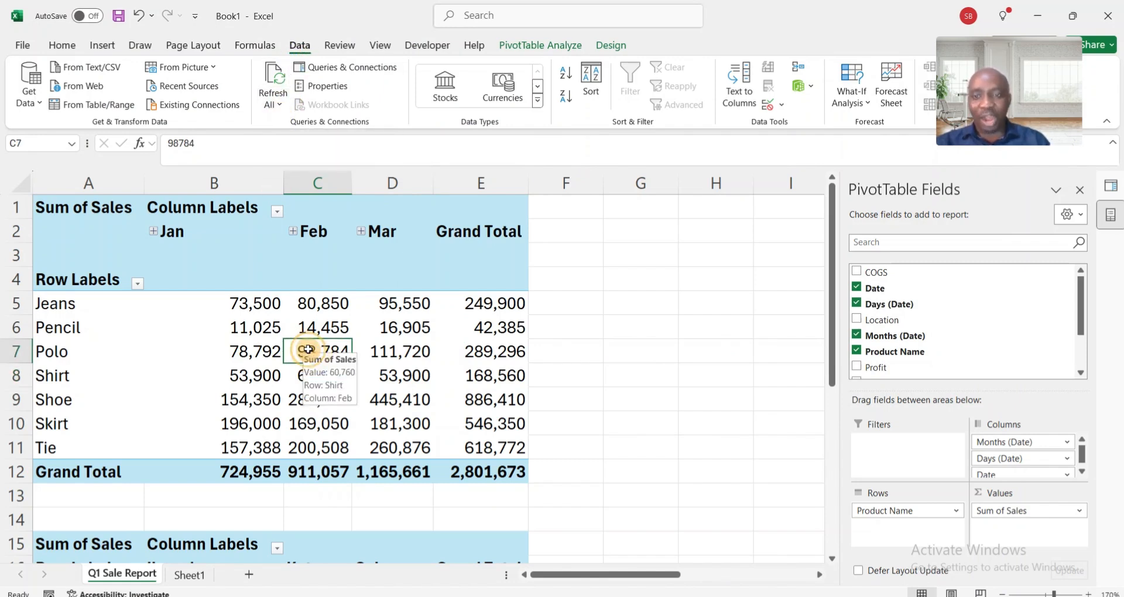
{"action": "right_click", "coordinate": [310, 353]}
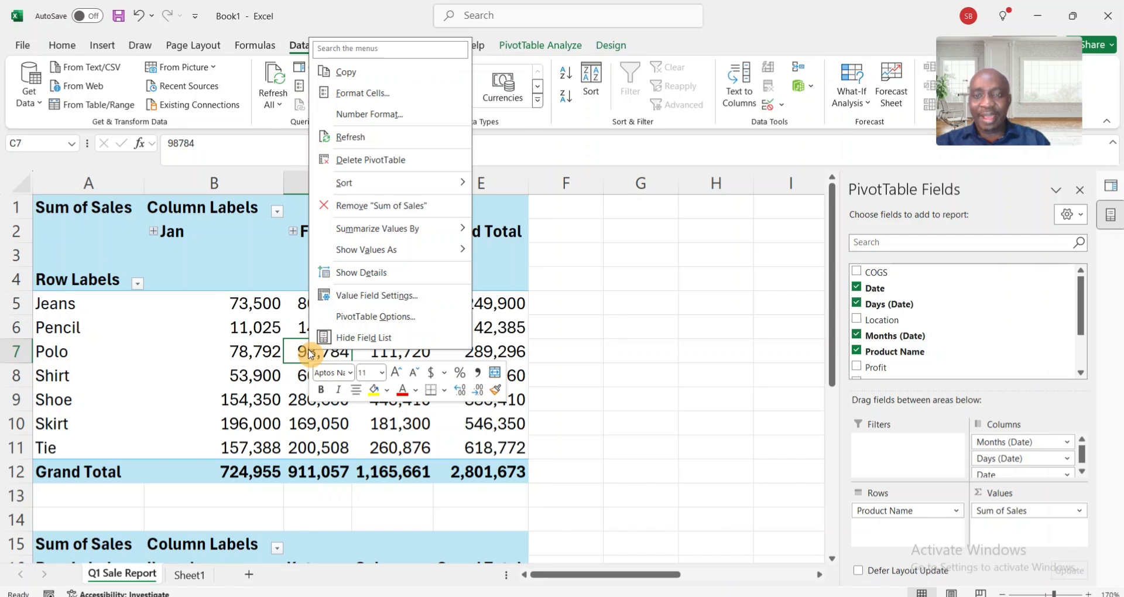
{"action": "left_click", "coordinate": [359, 138]}
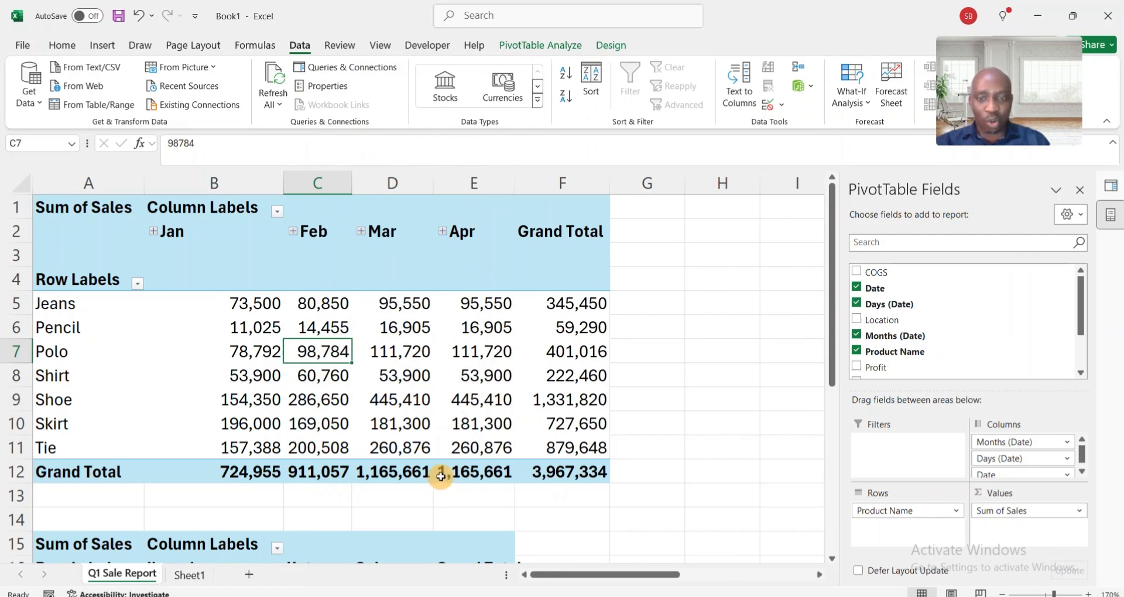
- Examine the grand totals by month in the first pivot table and by location in the second one
{"action": "mouse_move", "coordinate": [573, 470]}
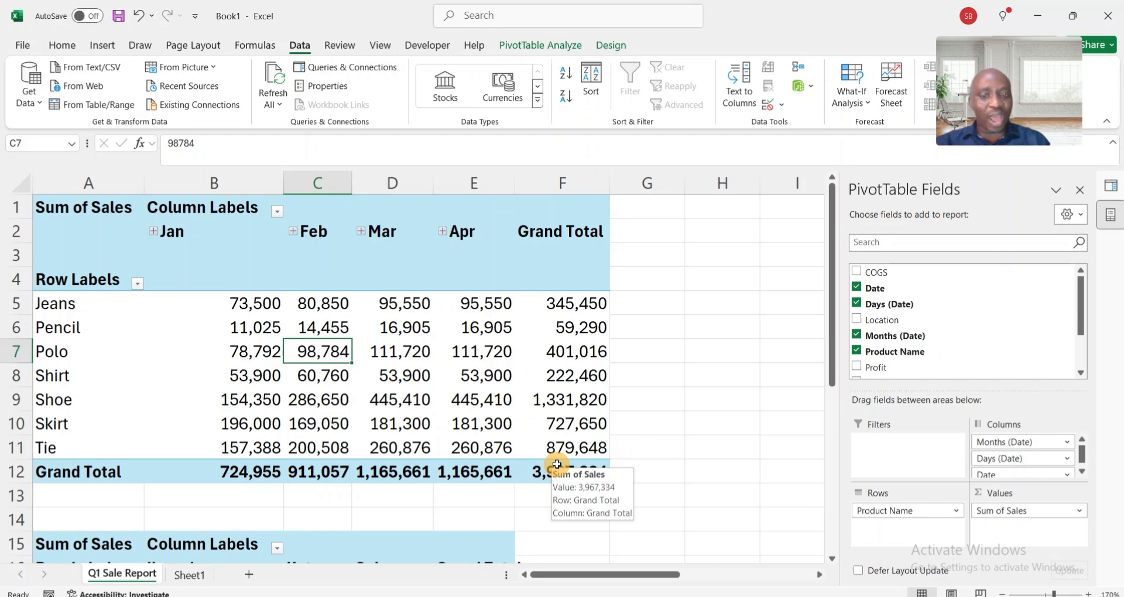
{"action": "mouse_move", "coordinate": [418, 443]}
{"action": "scroll", "coordinate": [418, 443], "scroll_direction": "down", "scroll_amount": 3}
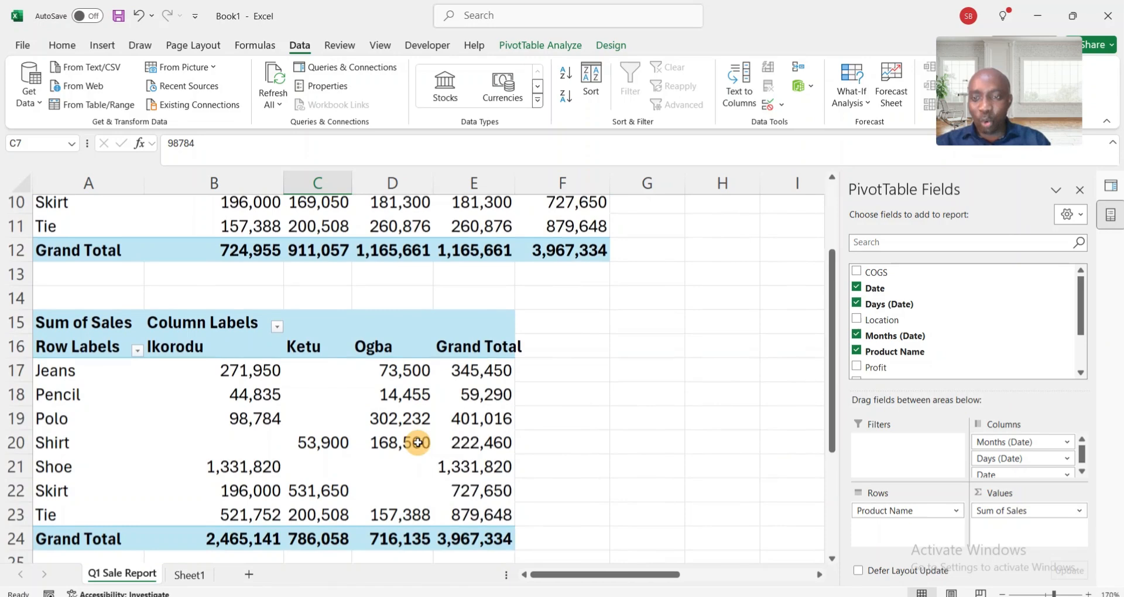
{"action": "scroll", "coordinate": [415, 436], "scroll_direction": "down", "scroll_amount": 2}
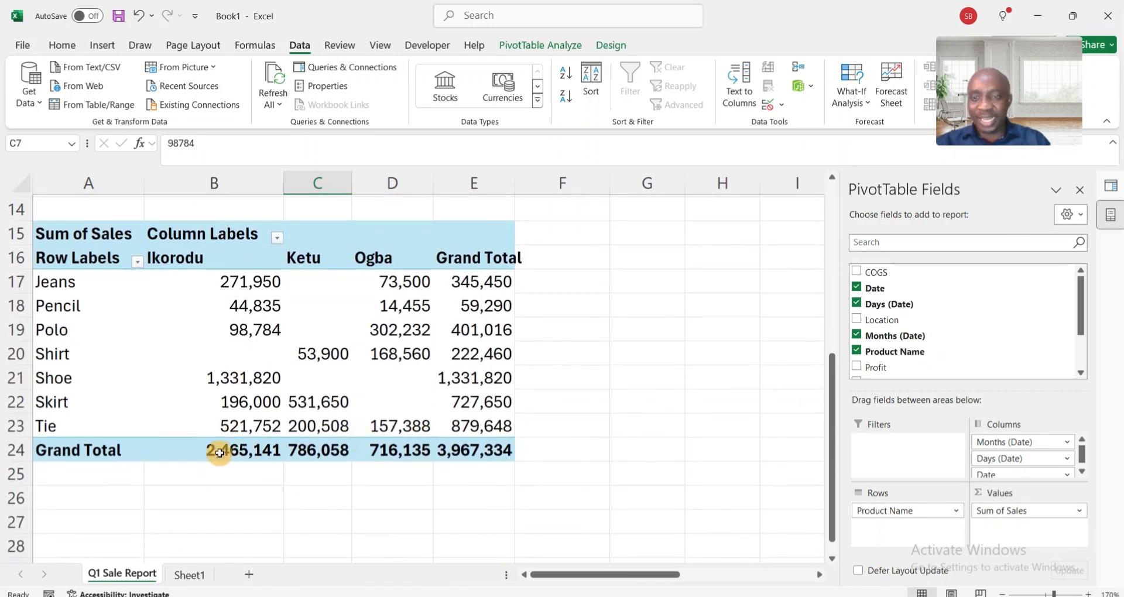
{"action": "mouse_move", "coordinate": [210, 454]}
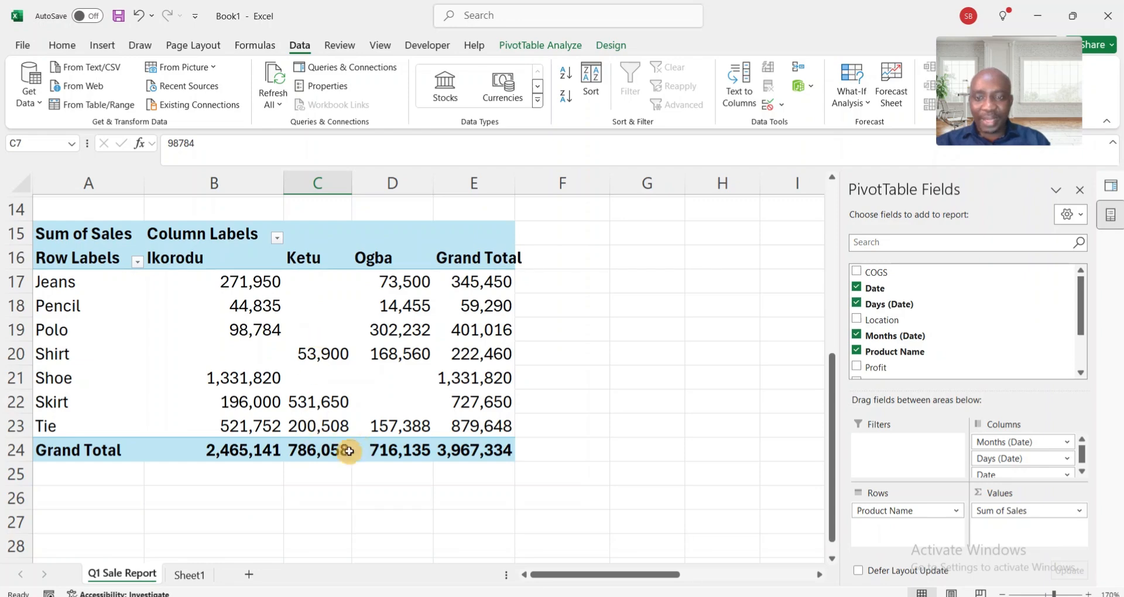
{"action": "mouse_move", "coordinate": [326, 456]}
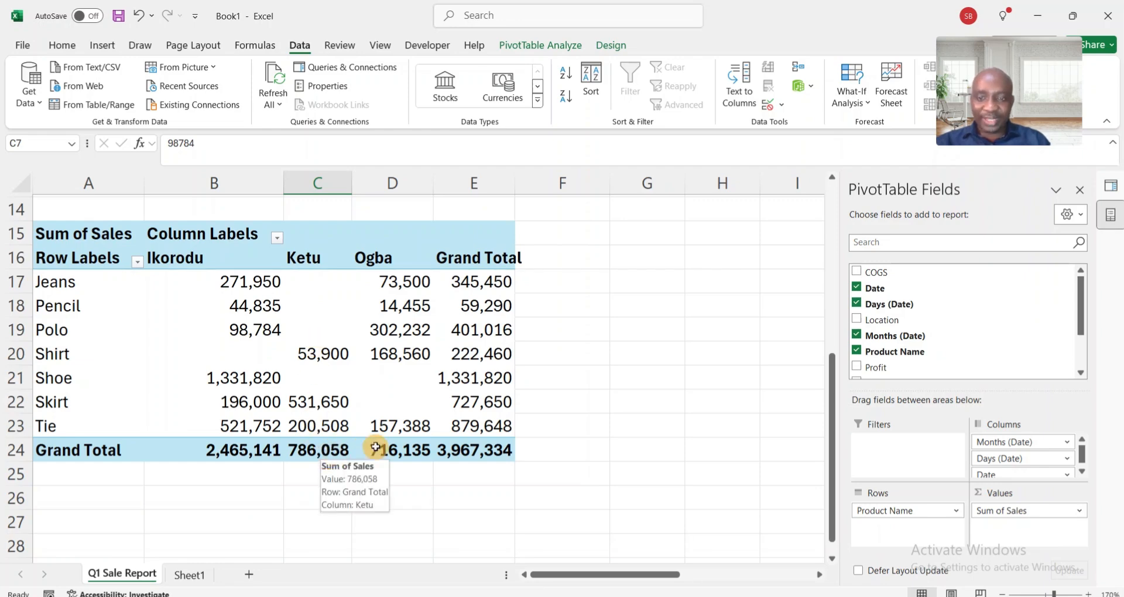
{"action": "scroll", "coordinate": [547, 443], "scroll_direction": "up", "scroll_amount": 1}
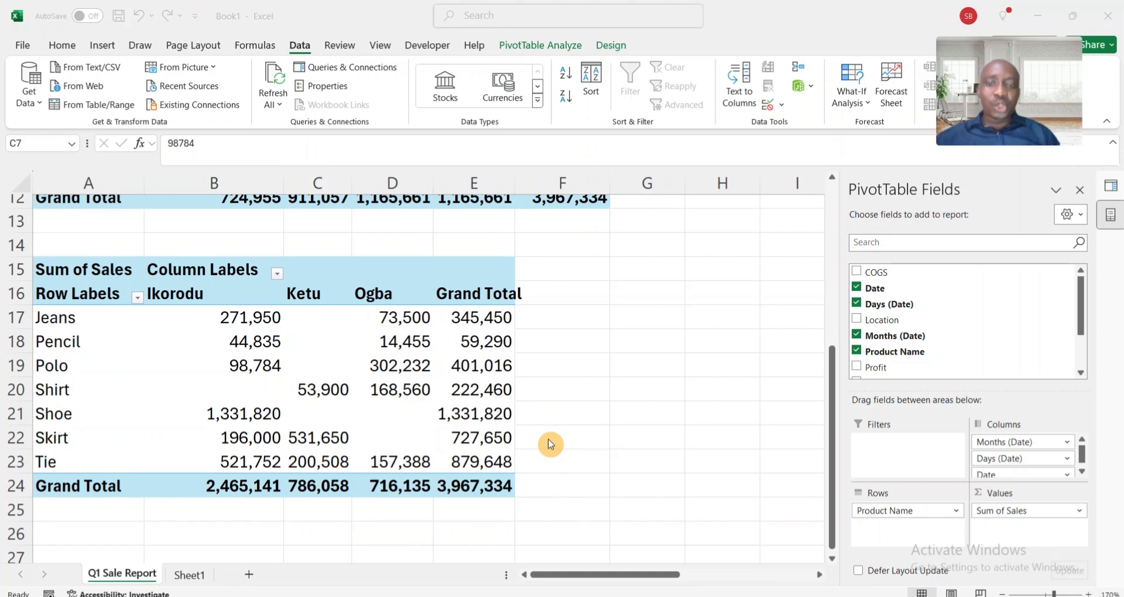